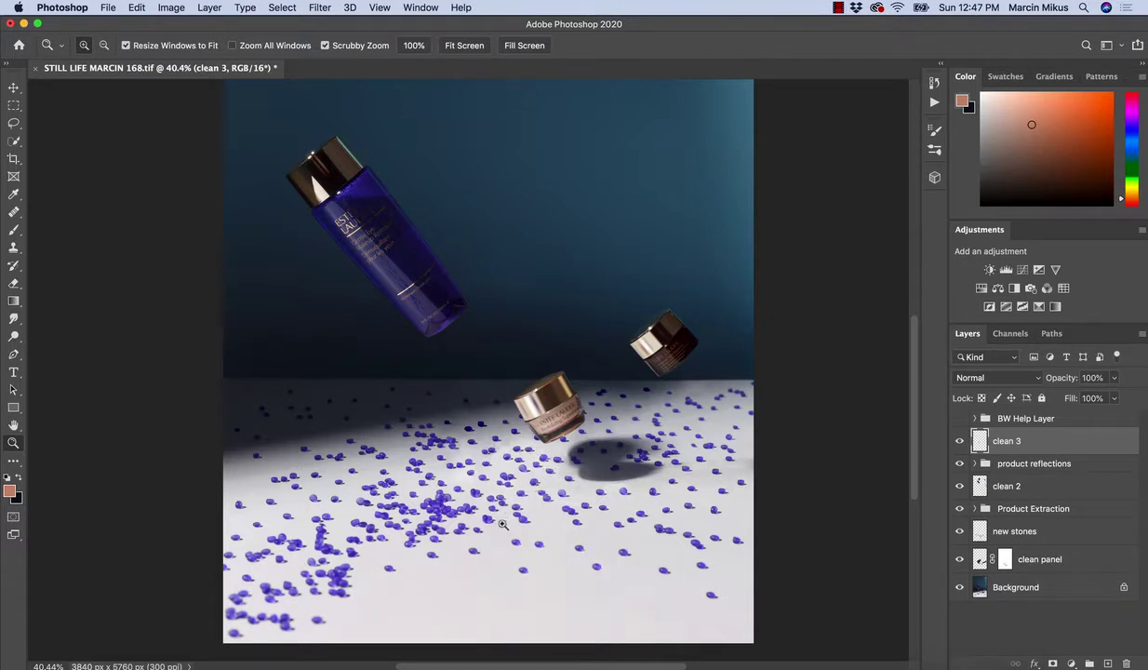
- Add a new layer above clean 3 and name it Dodge & Burn
drag(485, 505, 508, 501)
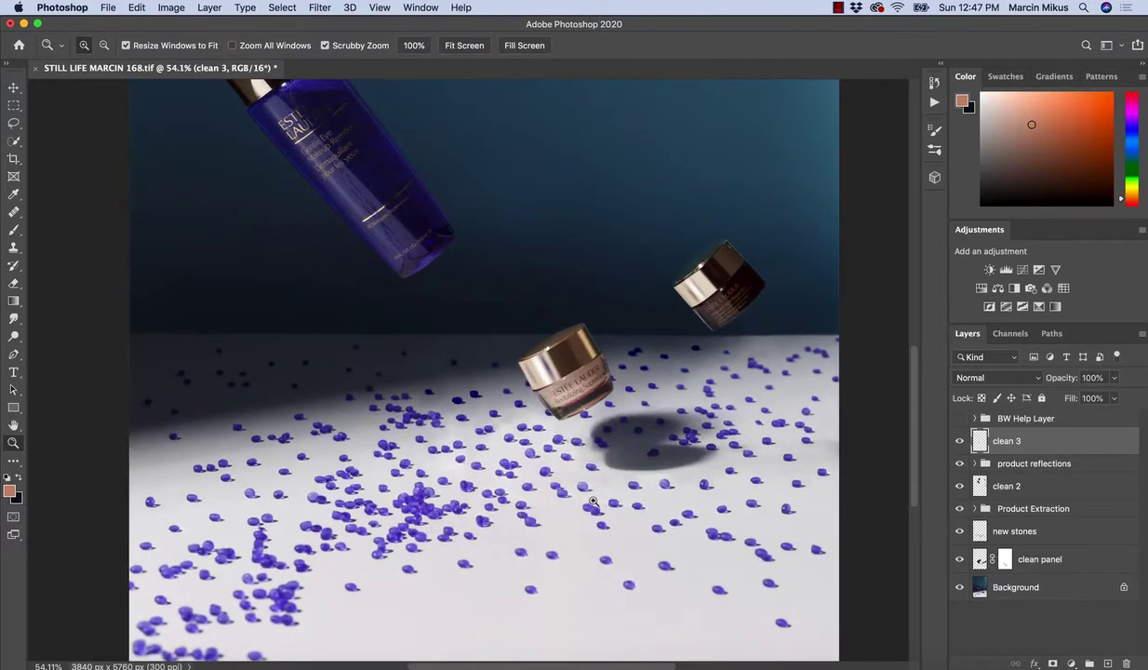
click(1108, 663)
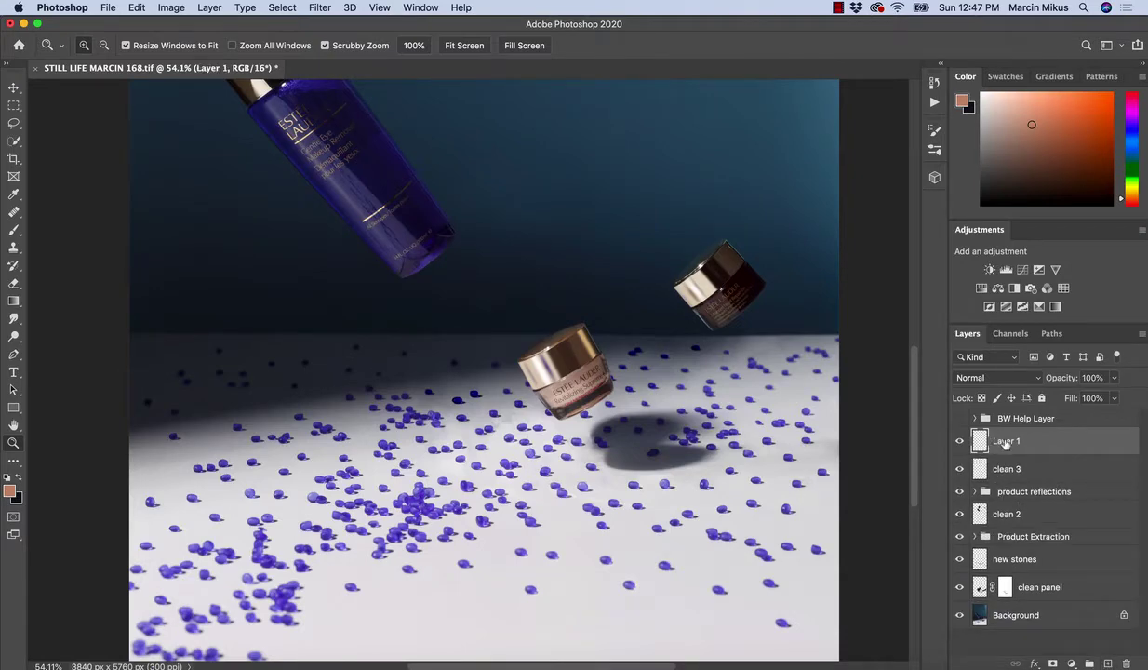
double_click(1009, 442)
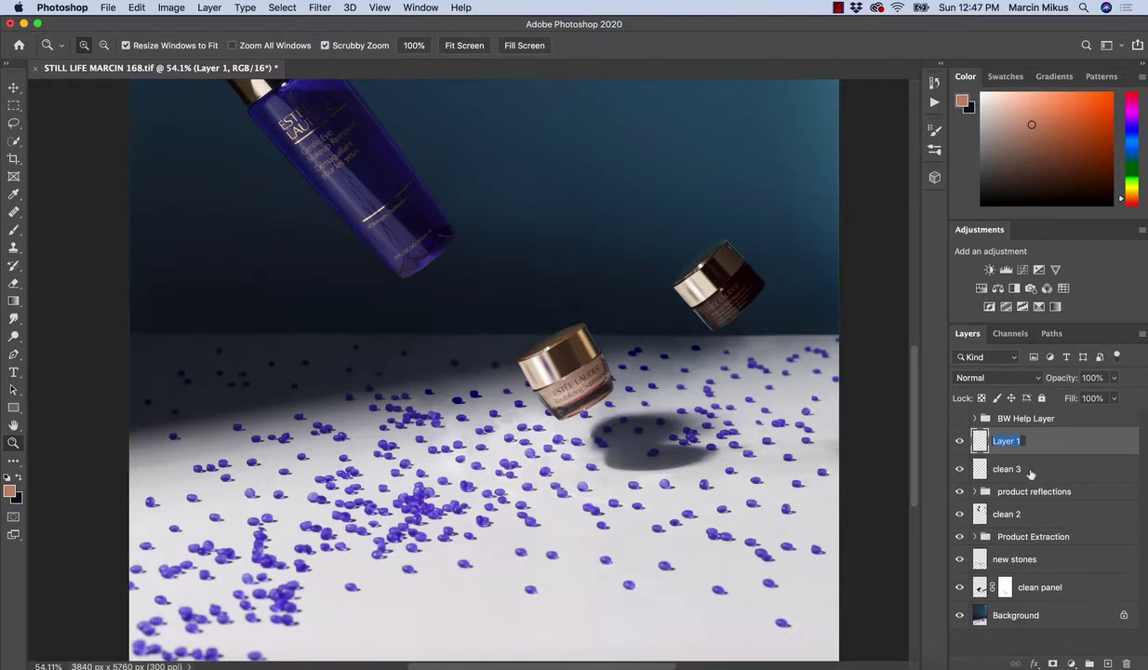
text(Dodge & Burn)
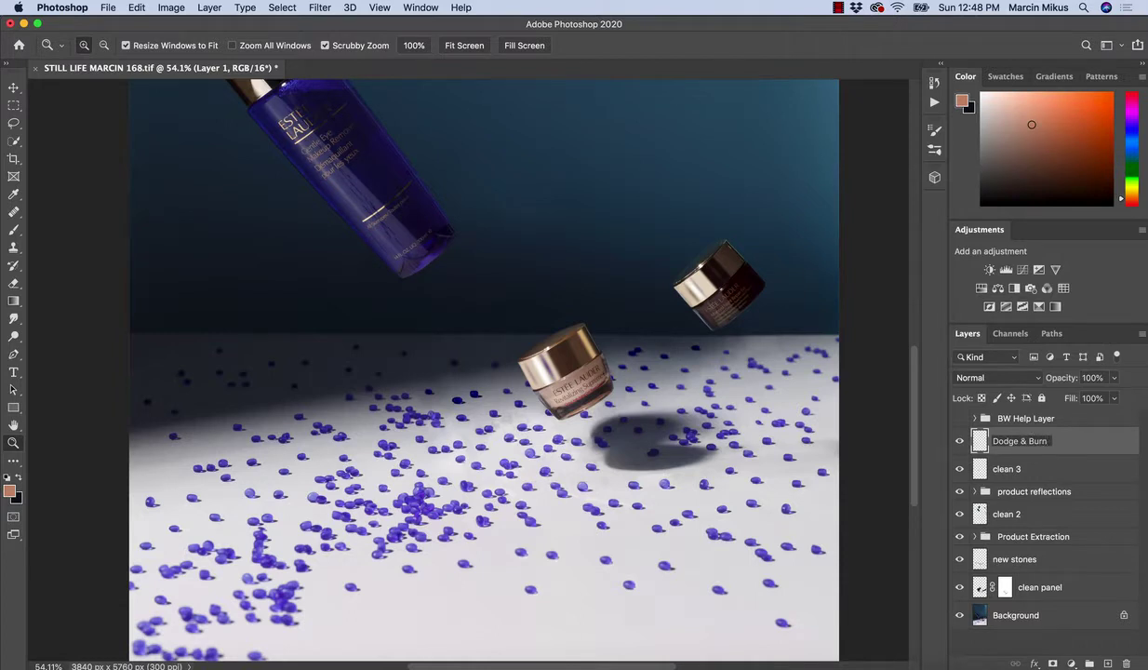
key(Return)
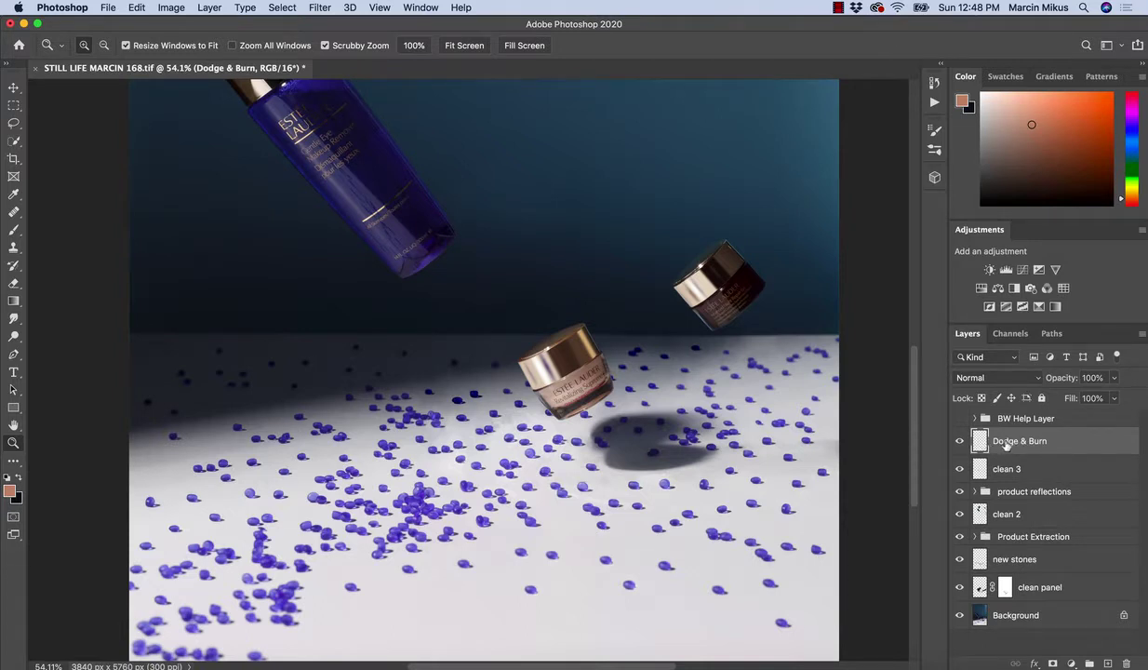
- Set up the Brush tool with 100% flow and white paint, and change the Dodge & Burn layer's blend mode to Soft Light
click(14, 230)
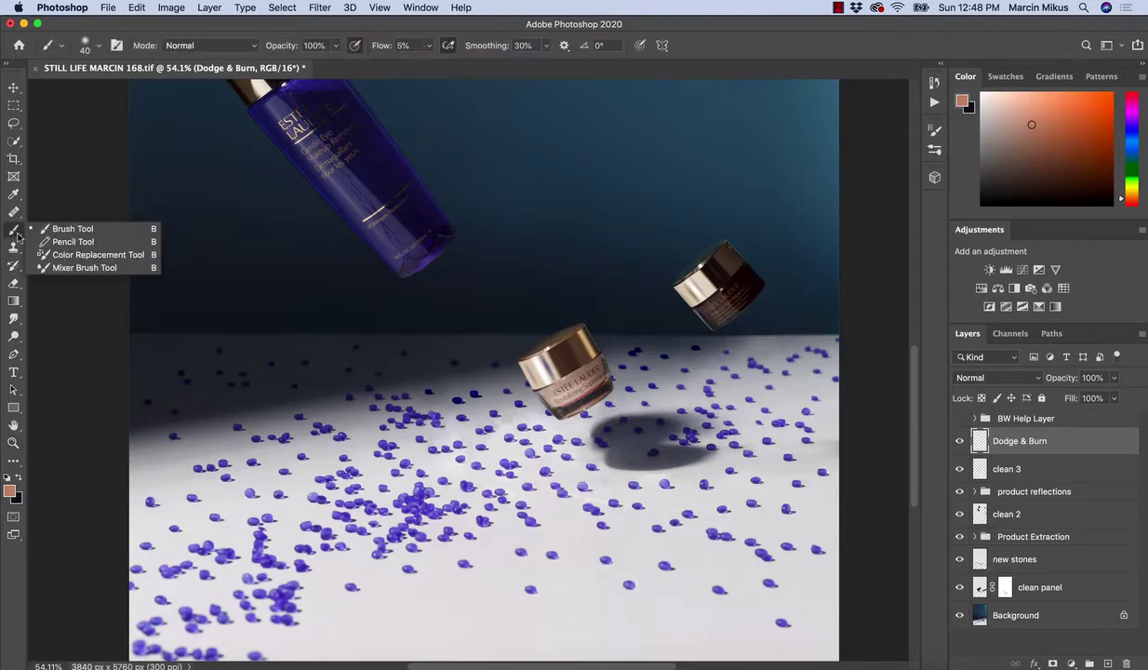
click(70, 229)
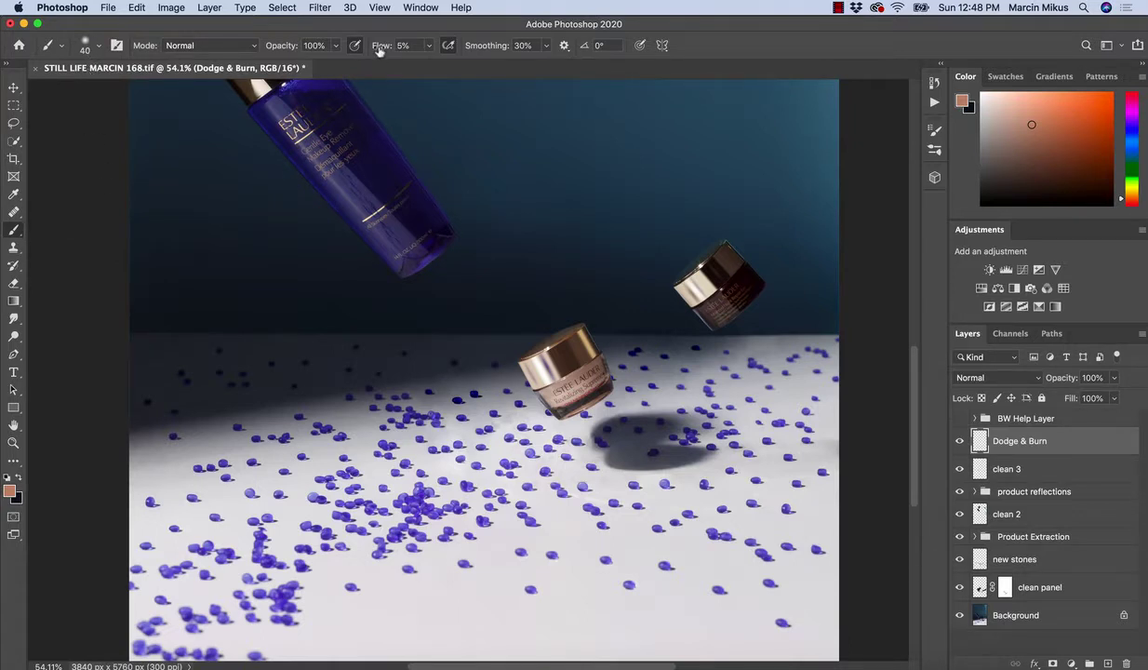
drag(380, 48, 453, 64)
click(8, 476)
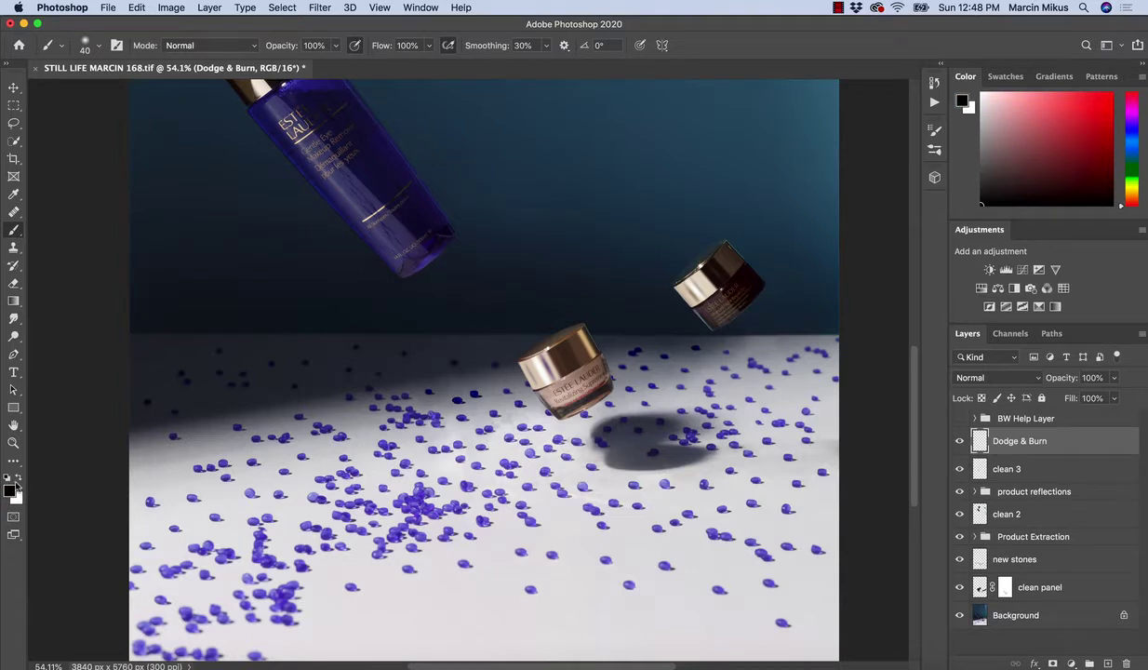
click(18, 478)
click(990, 379)
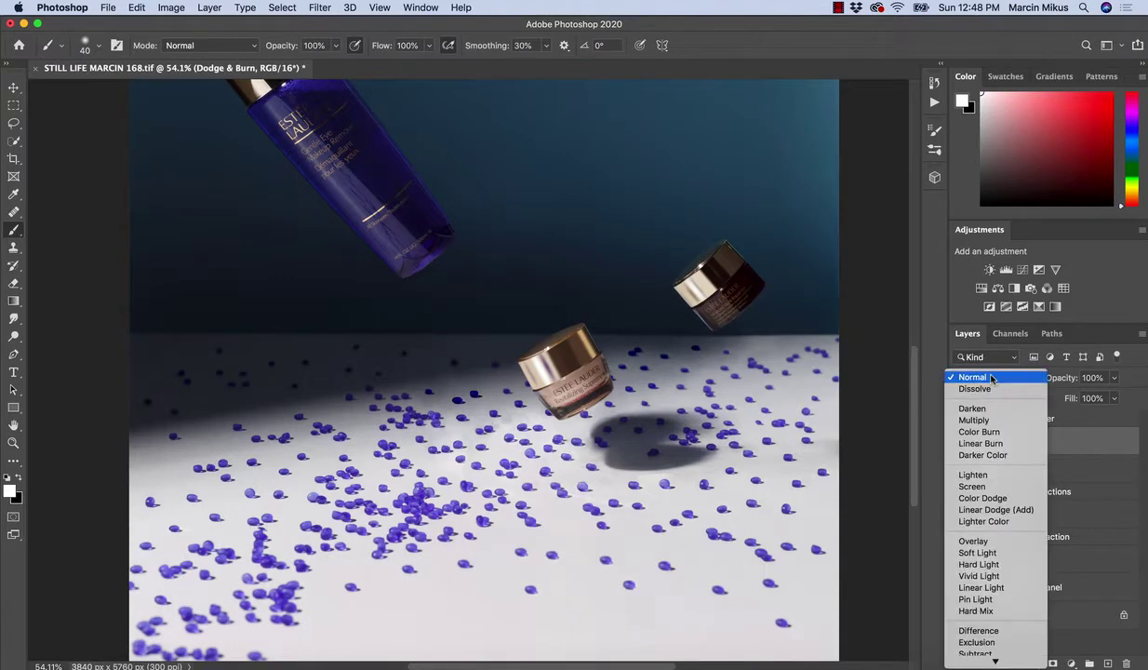
click(990, 554)
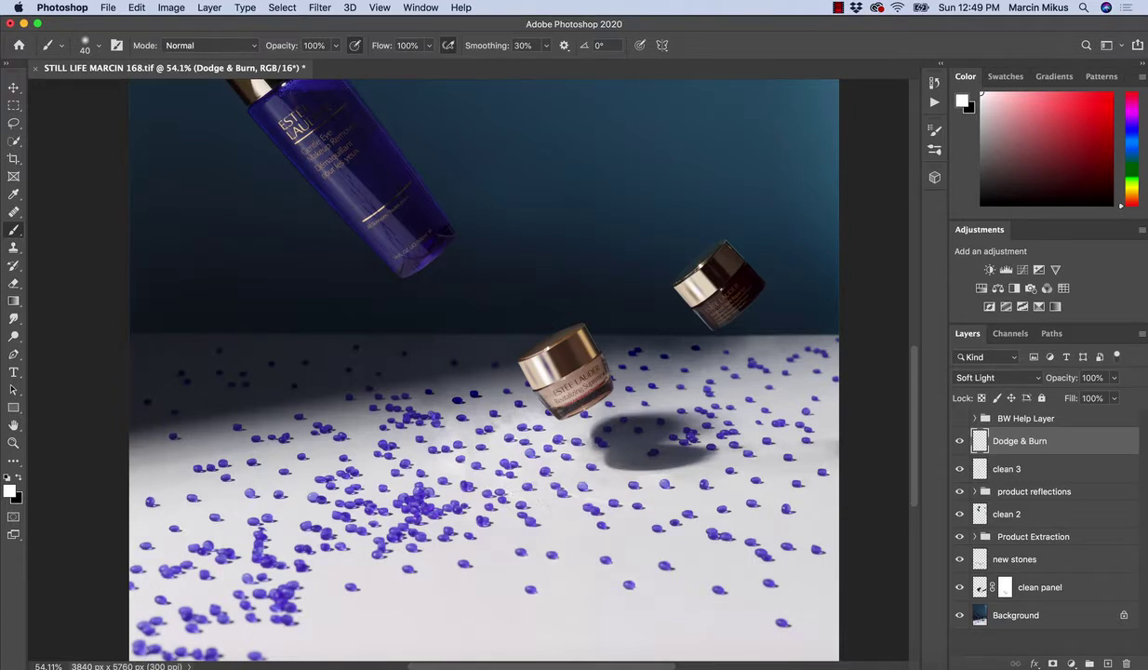
- Try white and black strokes with a 150 px brush on the dark background below the bottle, and undo them
key(bracketright)
key(bracketright)
key(bracketright)
key(bracketright)
key(bracketright)
key(bracketright)
key(bracketright)
key(bracketright)
click(277, 273)
mouse_move(280, 301)
mouse_down()
mouse_move(276, 339)
mouse_move(270, 249)
mouse_move(273, 340)
mouse_move(266, 253)
mouse_move(245, 321)
mouse_up()
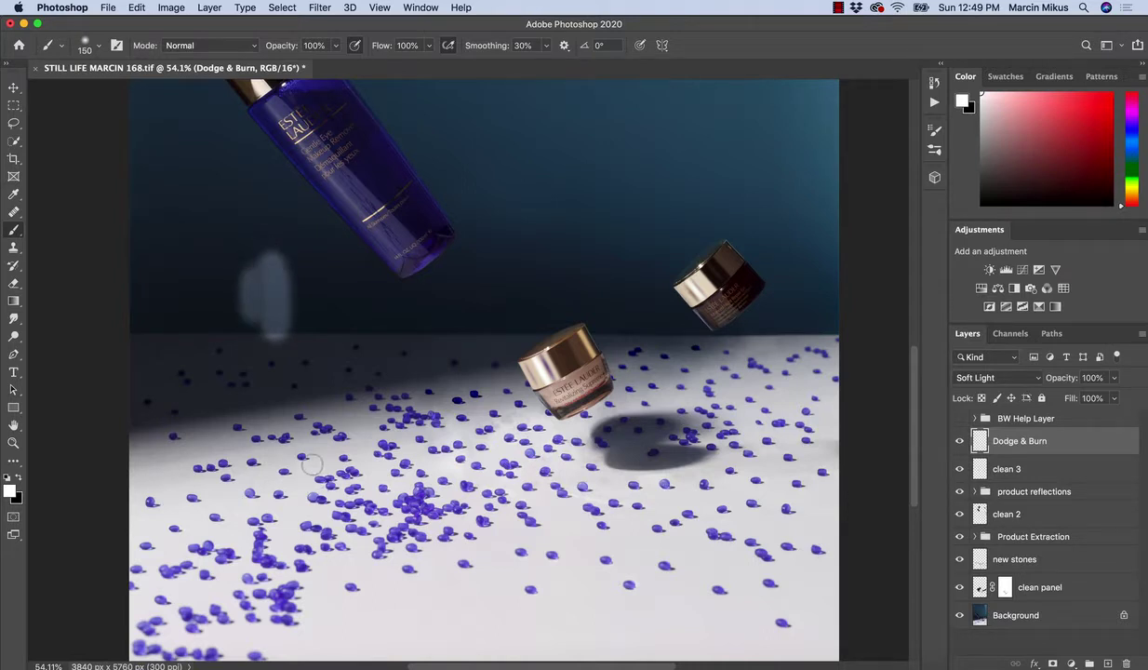
key(x)
mouse_move(309, 263)
mouse_down()
mouse_move(325, 351)
mouse_move(355, 286)
mouse_up()
key(super+z)
key(super+z)
key(super+z)
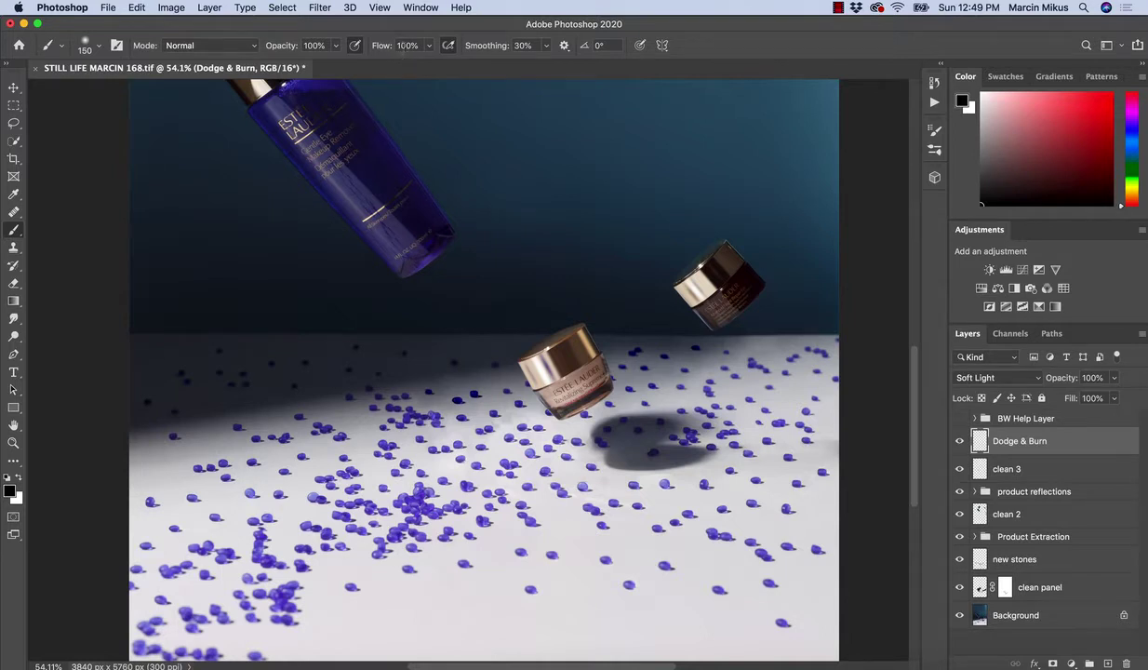
- Reduce the brush flow to 3% and show the BW Help Layer group
click(382, 45)
key(Return)
click(960, 420)
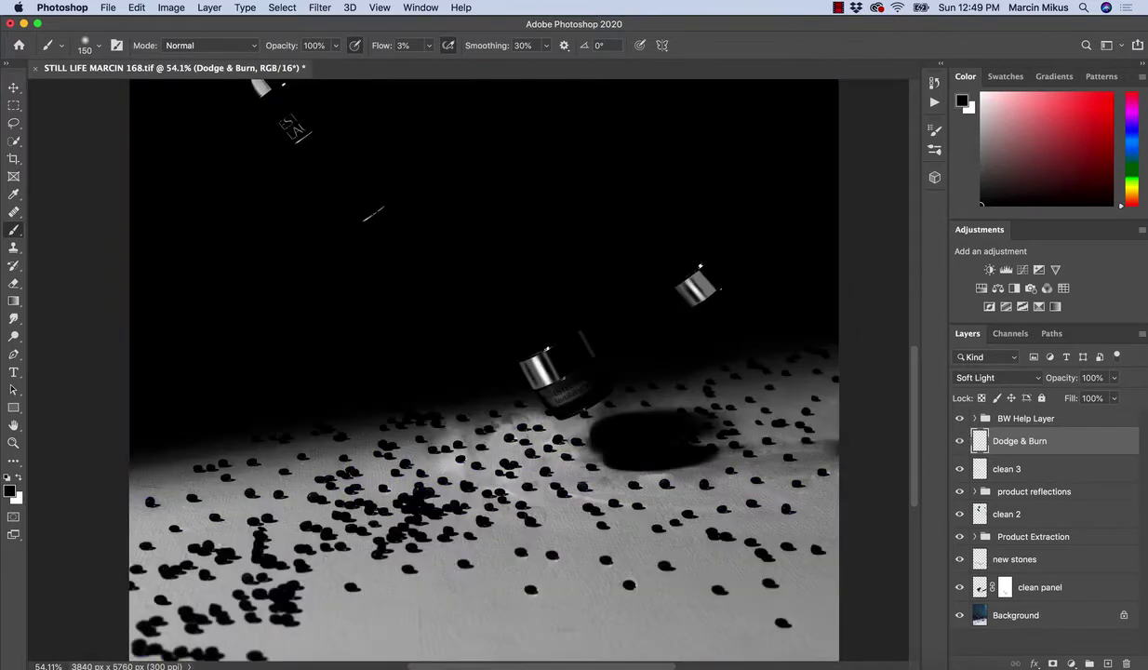
- Prepare a 70 px brush with white paint for dodging the tabletop between the stones below the jar
key(z)
drag(492, 469, 502, 483)
key(b)
drag(528, 533, 538, 488)
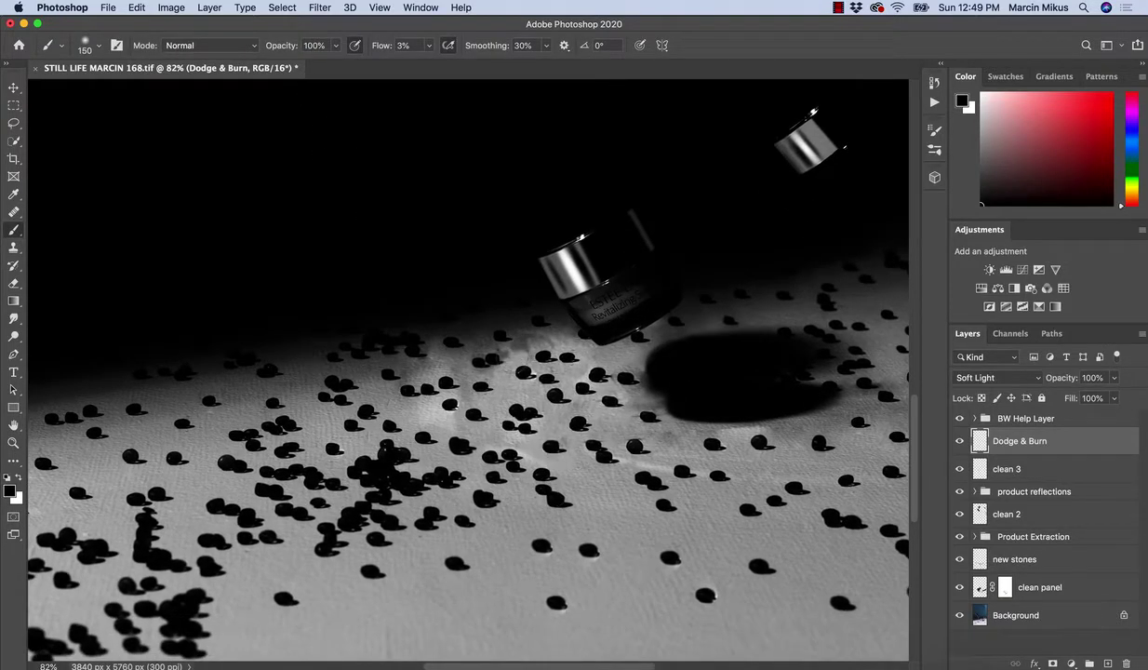
key(bracketleft)
key(bracketleft)
key(bracketleft)
key(x)
key(bracketleft)
key(bracketleft)
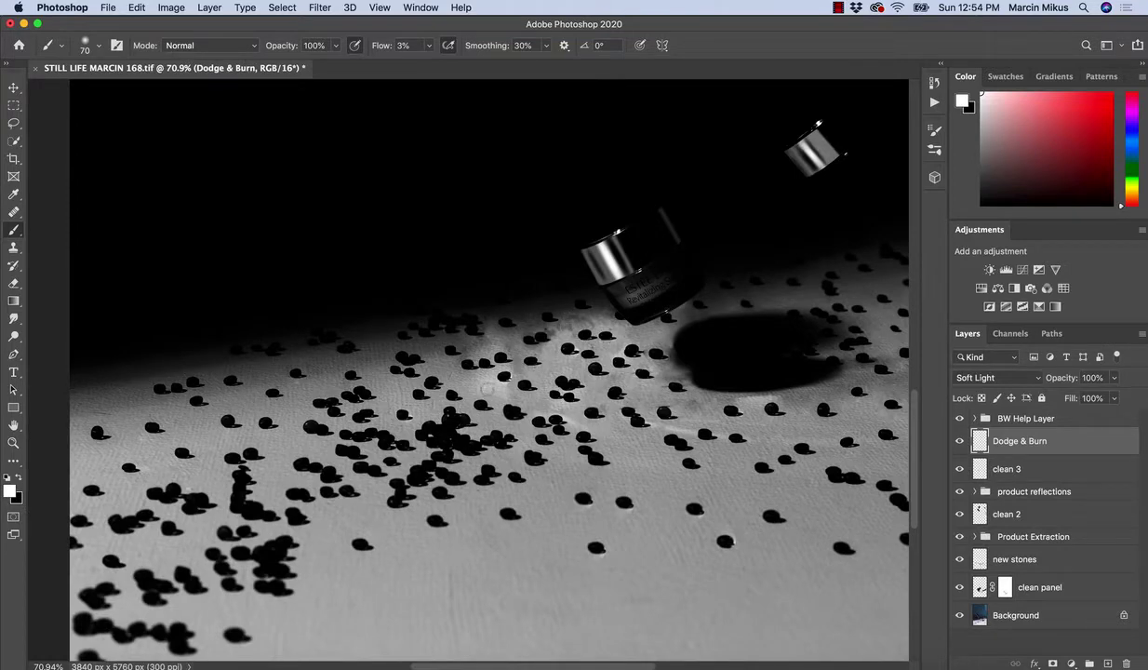
- Dodge uneven tabletop patches around the stones with a white 60 px brush, and toggle the Dodge & Burn layer to compare
drag(528, 390, 551, 390)
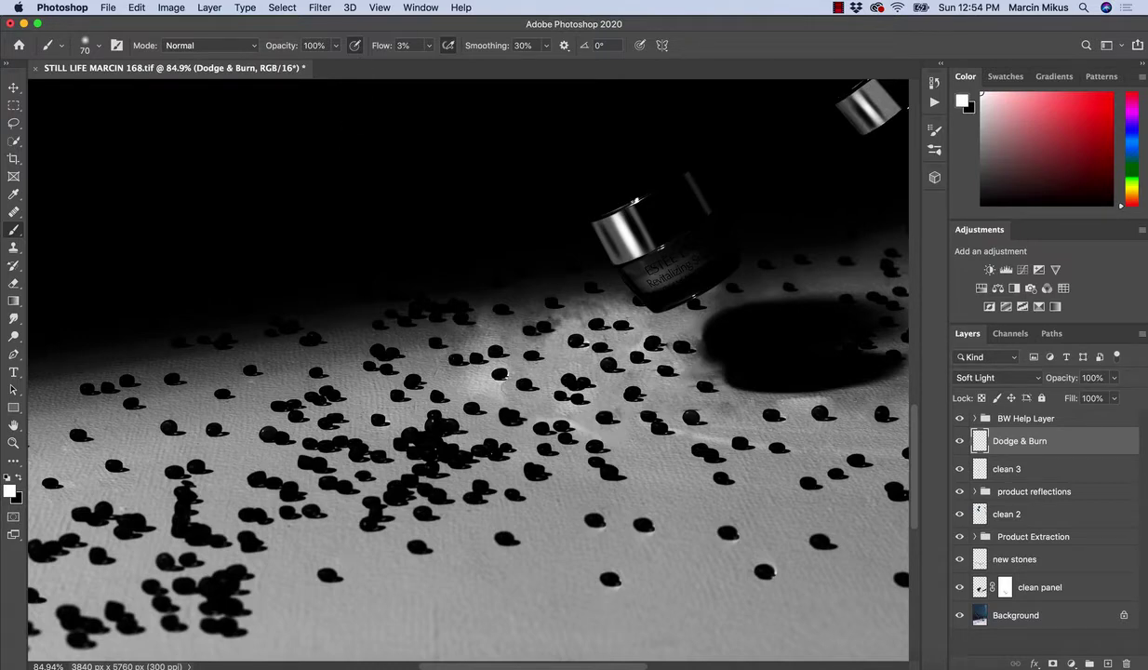
key(bracketleft)
scroll(488, 419, right, 3)
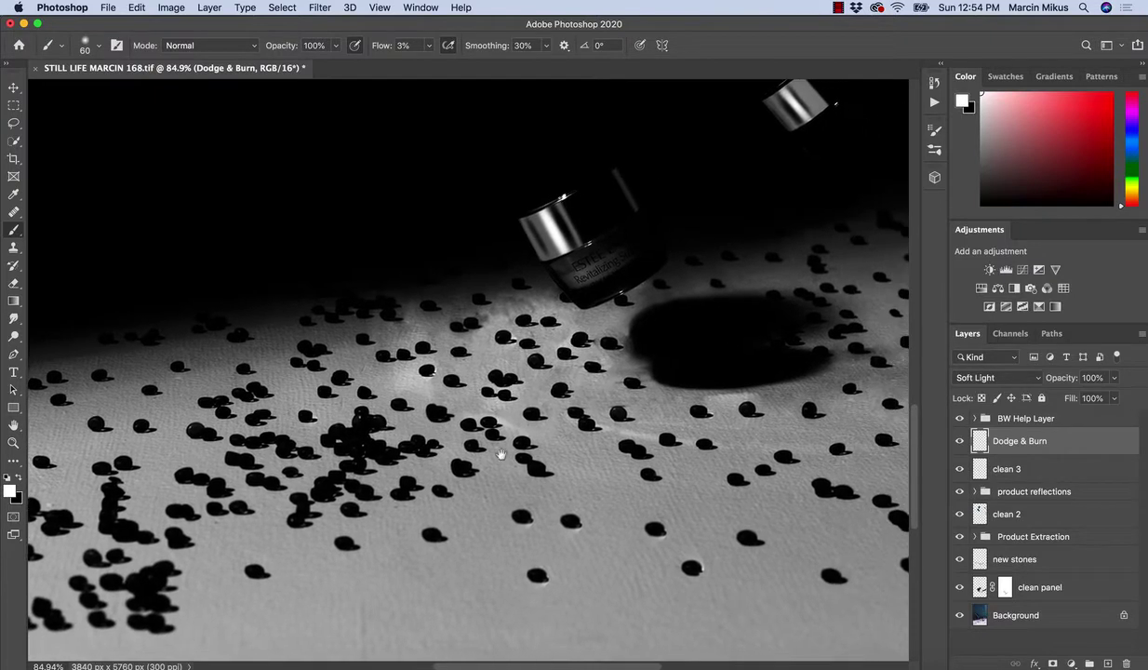
click(960, 440)
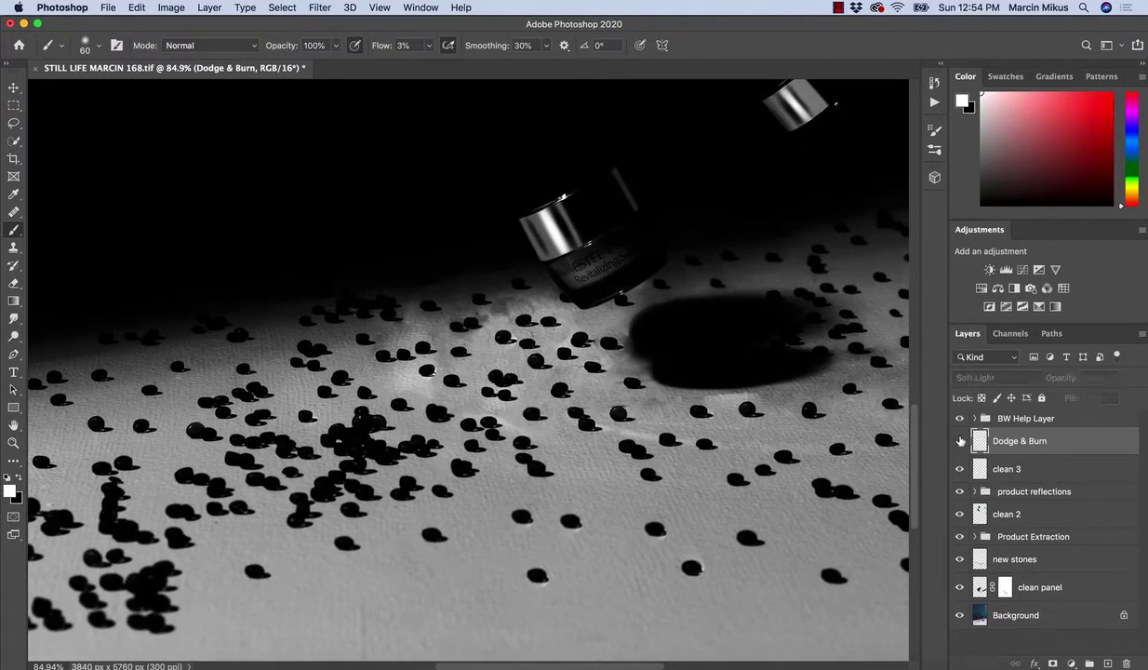
click(960, 440)
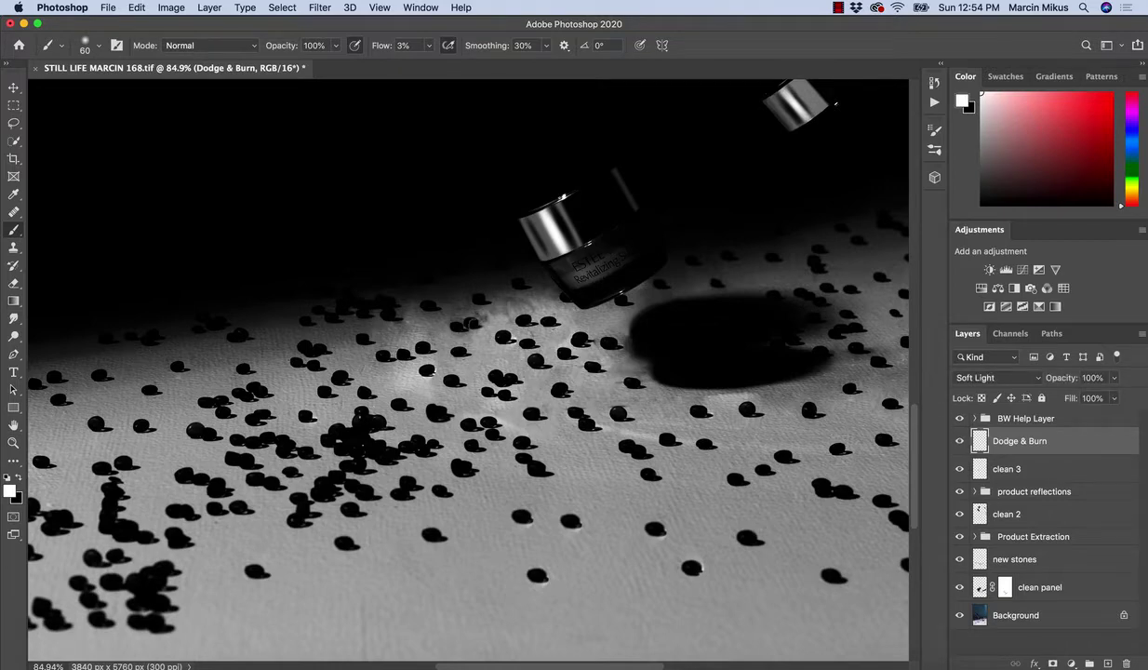
- Clean up tabletop blemishes among the stones below the jar on the clean 3 layer, using a 50 px Clone Stamp
key(z)
drag(449, 336, 474, 314)
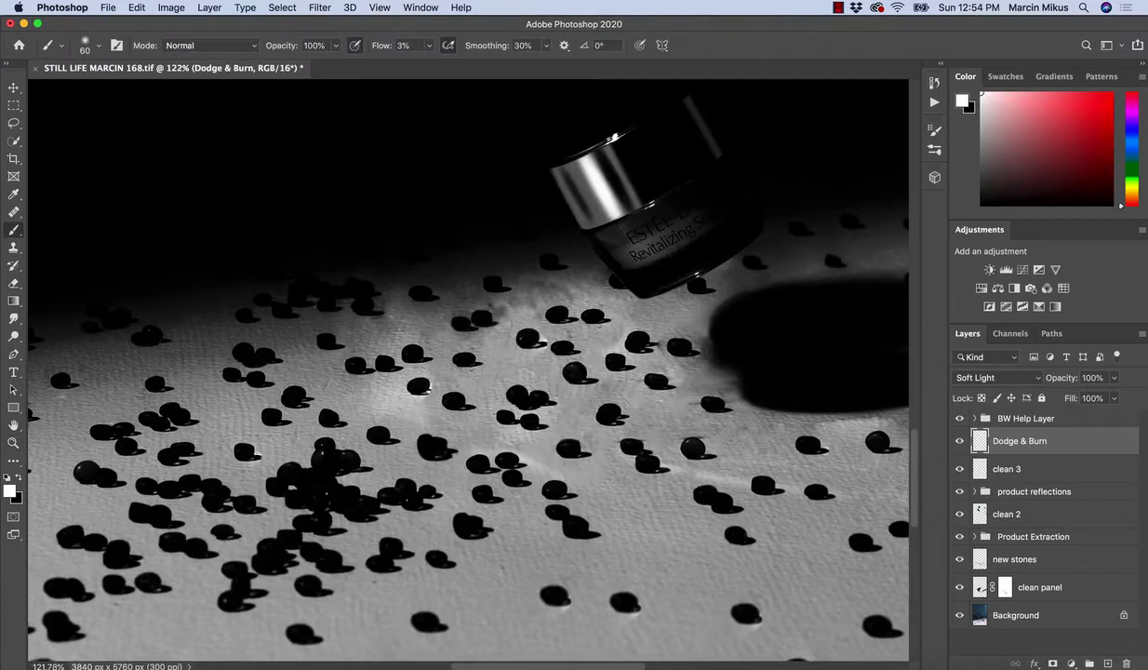
key(bracketright)
key(z)
drag(480, 319, 493, 319)
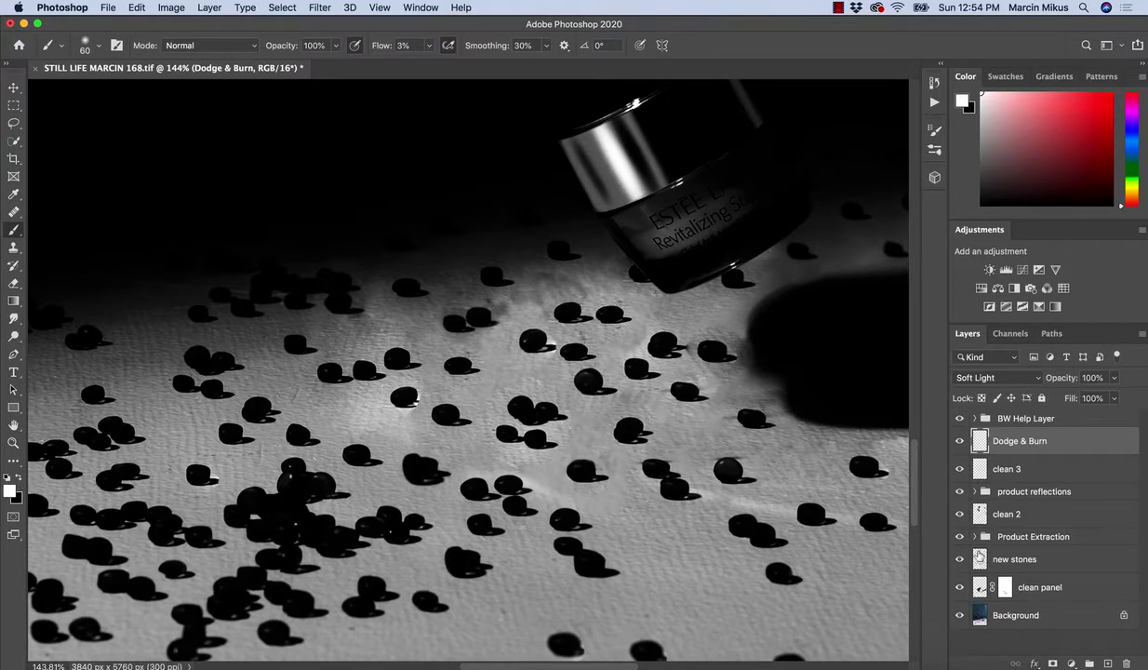
key(alt+bracketleft)
key(s)
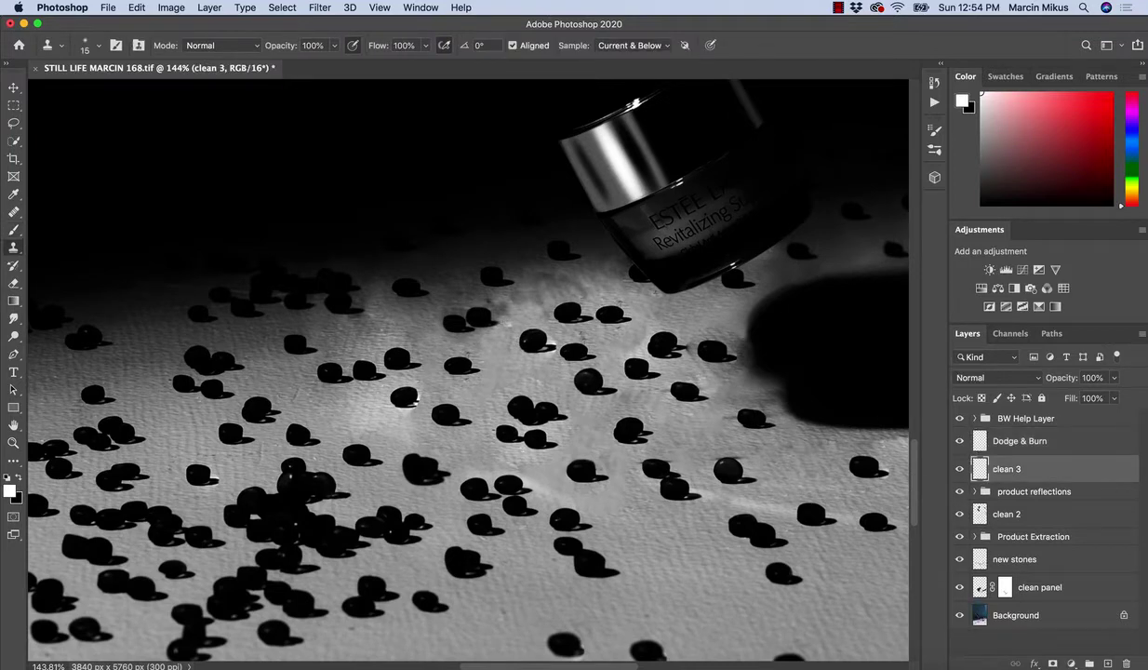
key(bracketright)
key(bracketright)
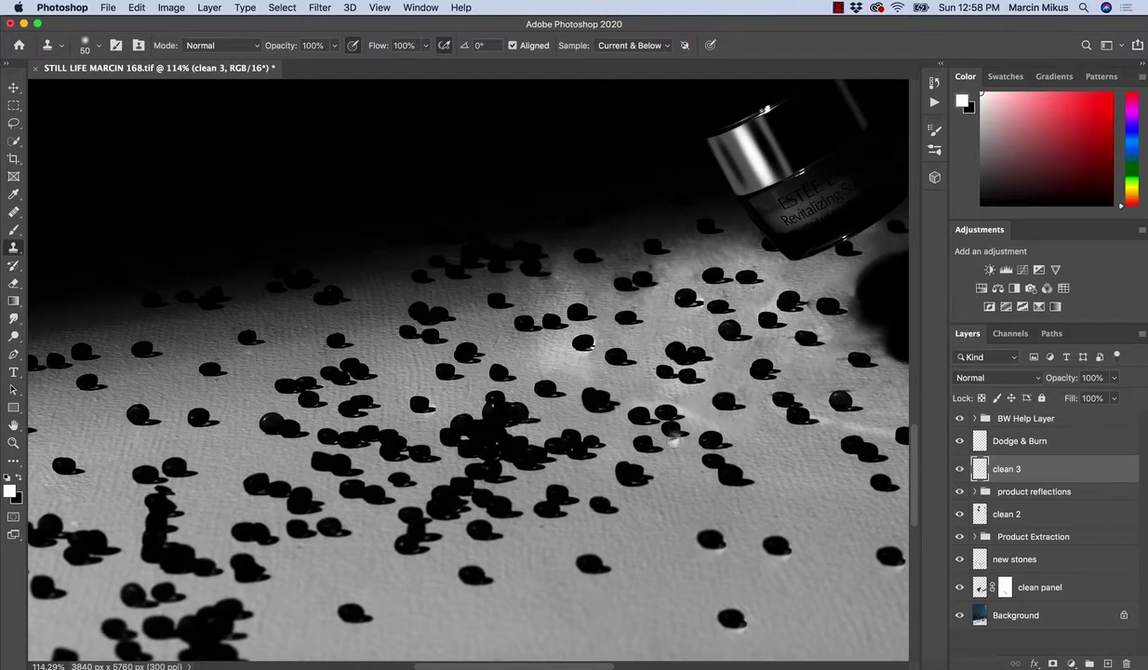
- Clone tabletop texture over the light streak and marks in front of the jar's shadow
drag(799, 427, 678, 378)
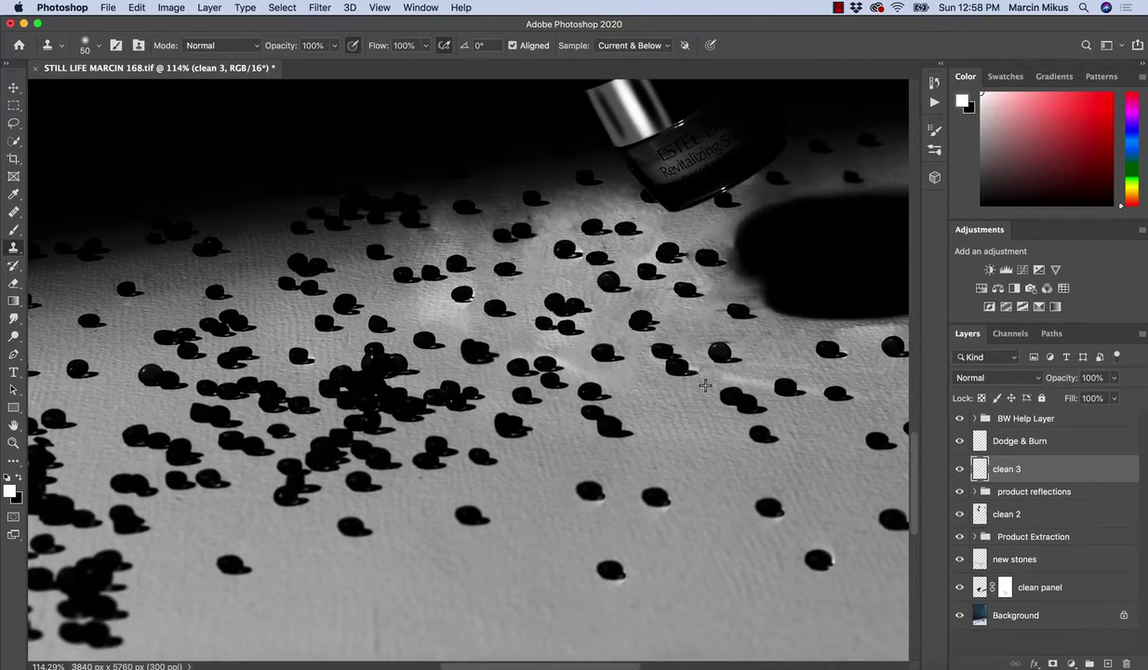
mouse_move(746, 379)
mouse_down()
mouse_move(734, 379)
mouse_move(758, 380)
mouse_up()
drag(883, 398, 644, 399)
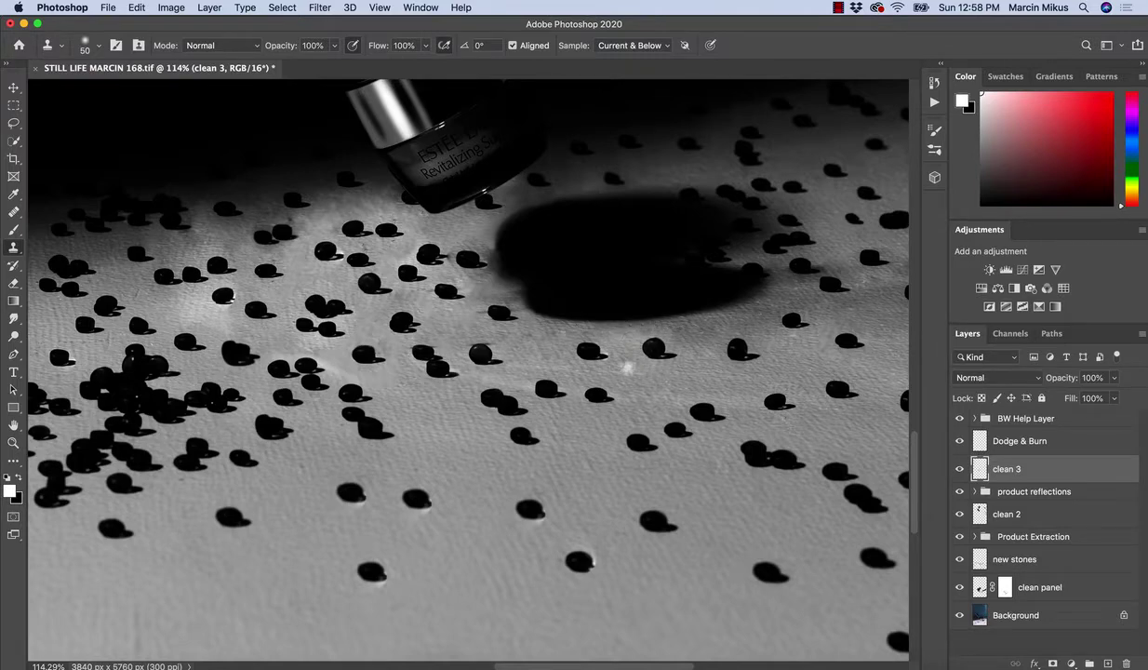
drag(527, 333, 503, 325)
drag(604, 369, 528, 405)
drag(657, 354, 672, 356)
- Retouch small bright specks around the stones near the table's right edge and foreground with a 30 px Clone Stamp
key(s)
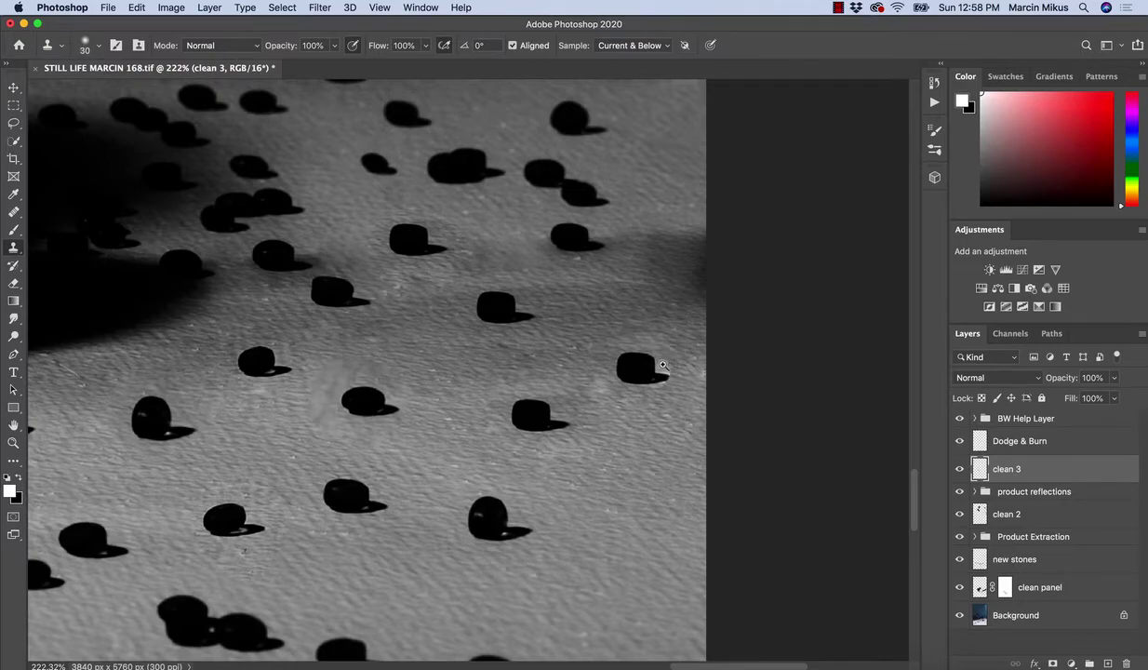
key(super+space)
drag(645, 342, 581, 362)
mouse_move(544, 398)
mouse_down()
mouse_move(479, 437)
mouse_move(561, 369)
mouse_up()
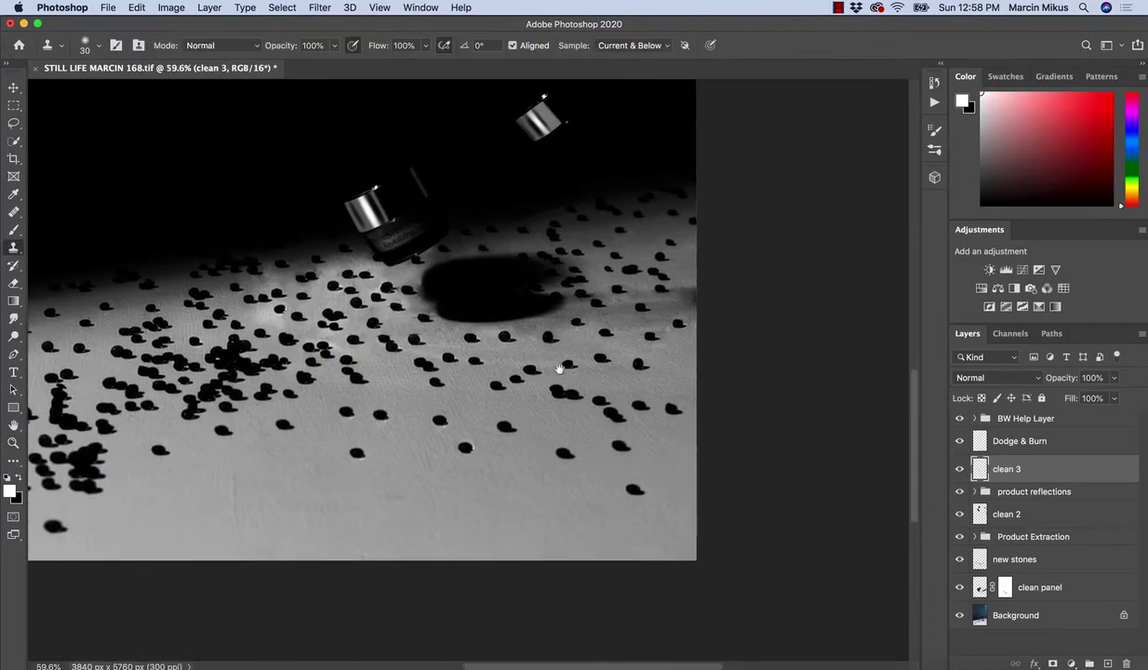
key(super+space)
drag(460, 429, 465, 425)
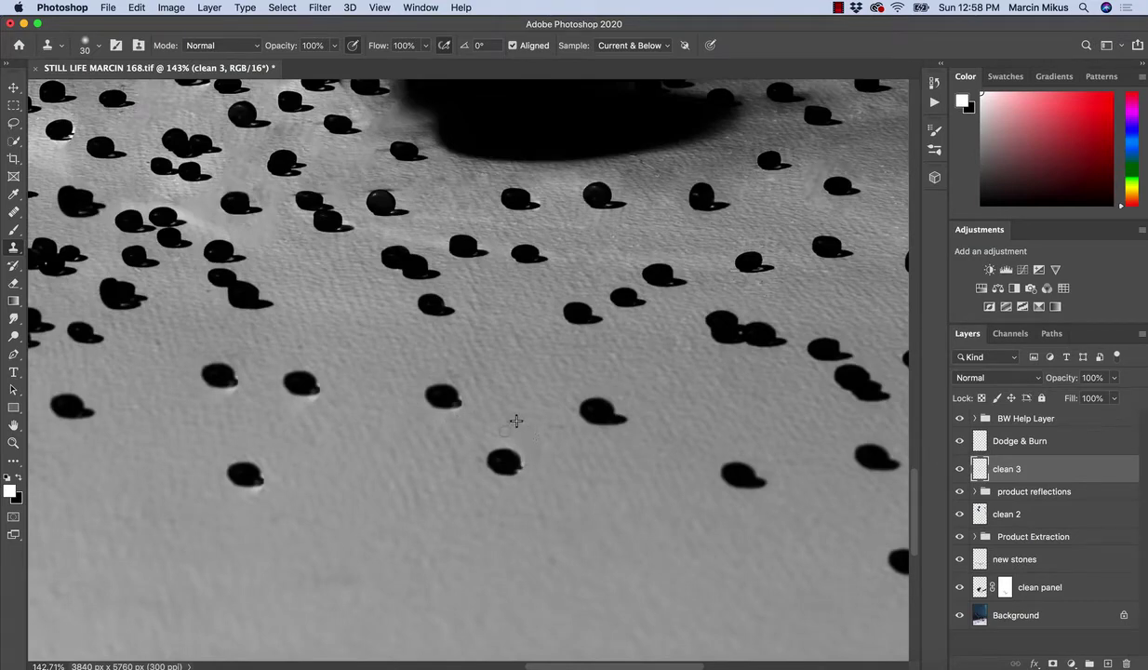
key(super+space)
mouse_move(532, 431)
mouse_down()
mouse_move(417, 407)
mouse_move(439, 433)
mouse_up()
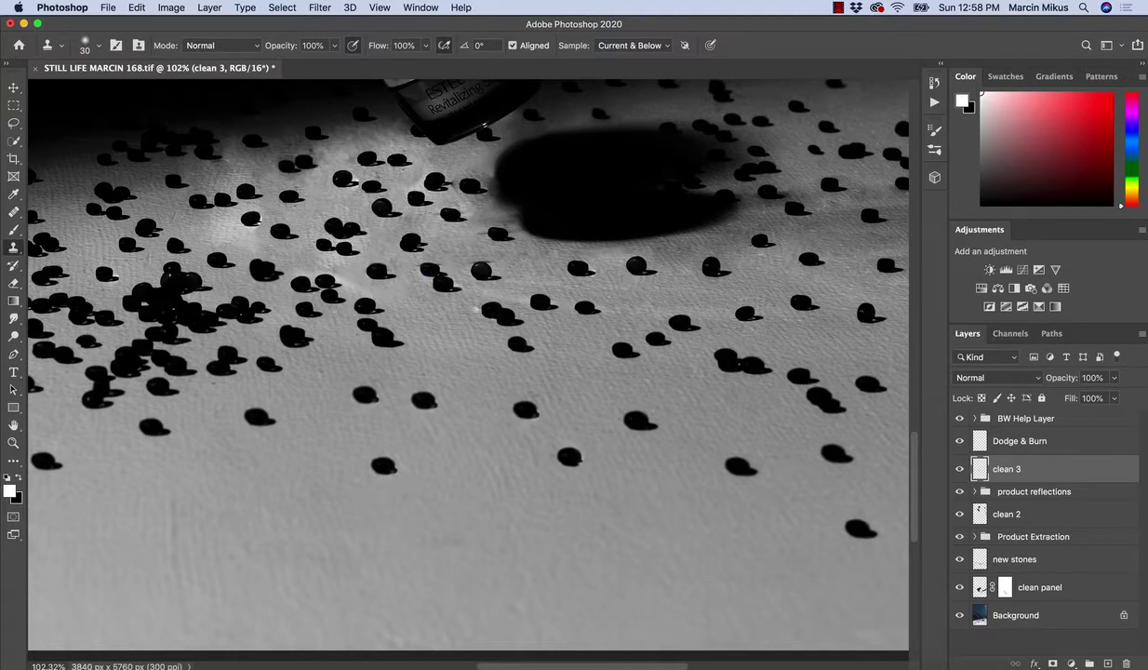
drag(749, 371, 546, 340)
drag(441, 356, 552, 344)
scroll(551, 343, left, 3)
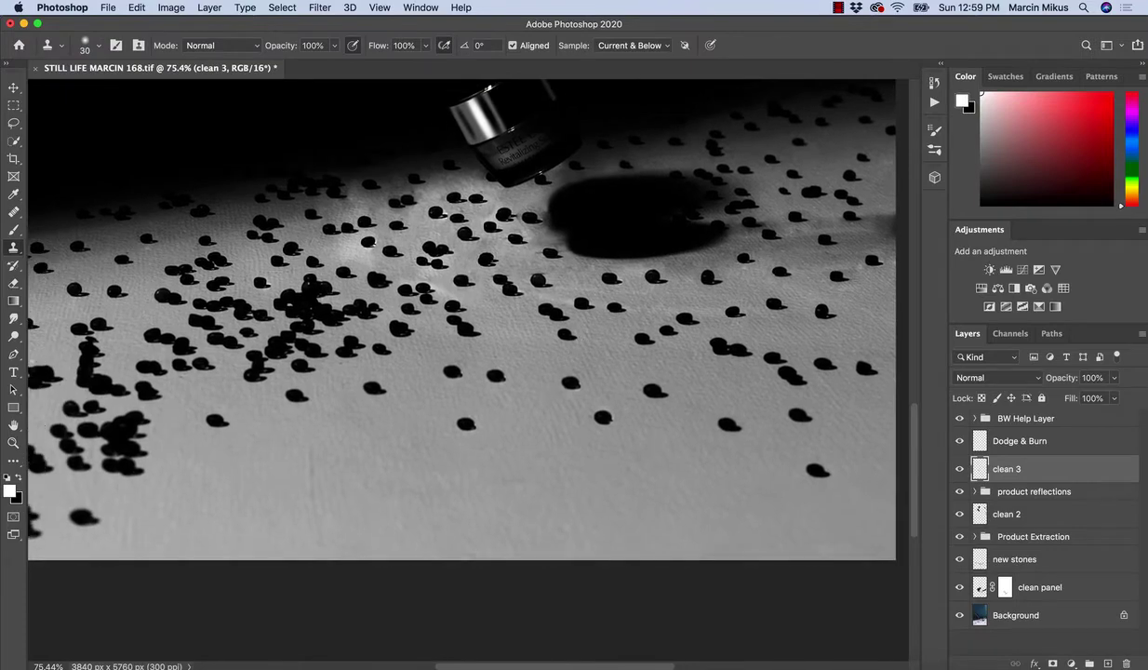
- Burn the bright streak and patches between the stones on the Dodge & Burn layer, using a black 40 to 45 px brush
drag(427, 261, 485, 263)
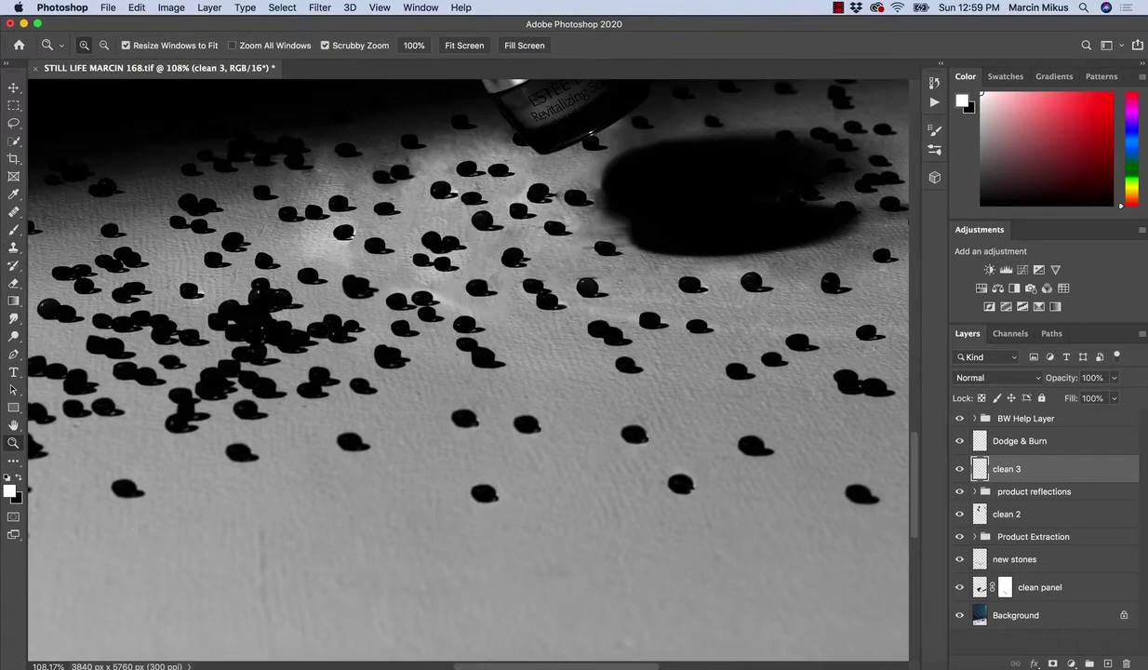
click(982, 440)
key(b)
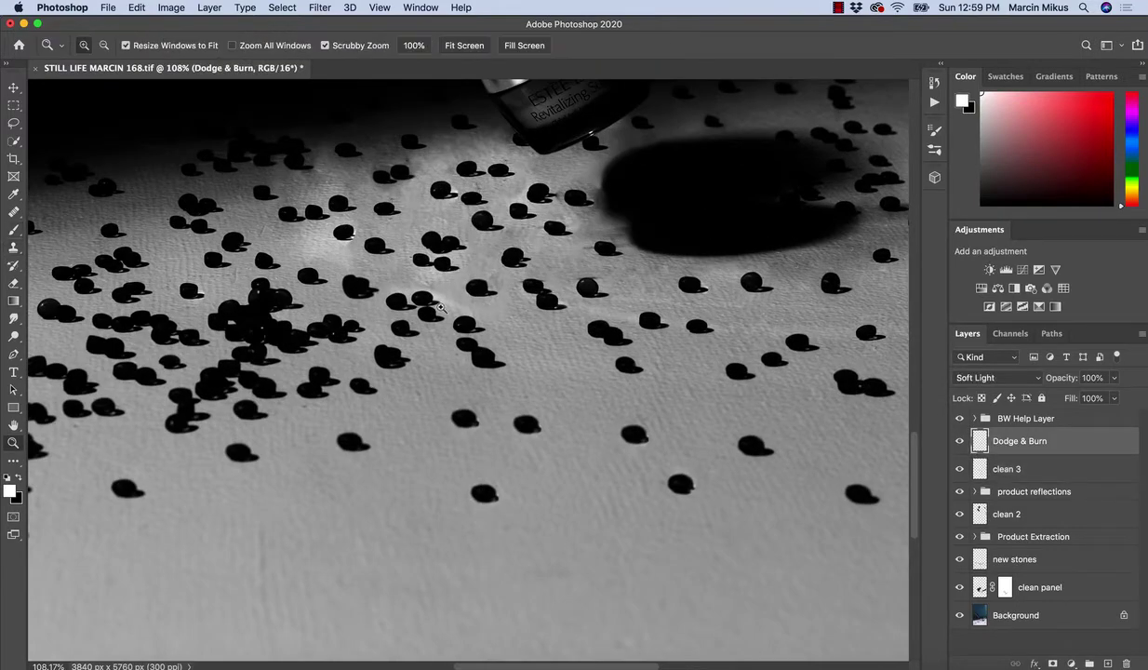
mouse_move(421, 302)
mouse_down()
mouse_move(435, 300)
mouse_move(425, 295)
mouse_up()
key(bracketleft)
key(bracketleft)
key(bracketleft)
key(bracketleft)
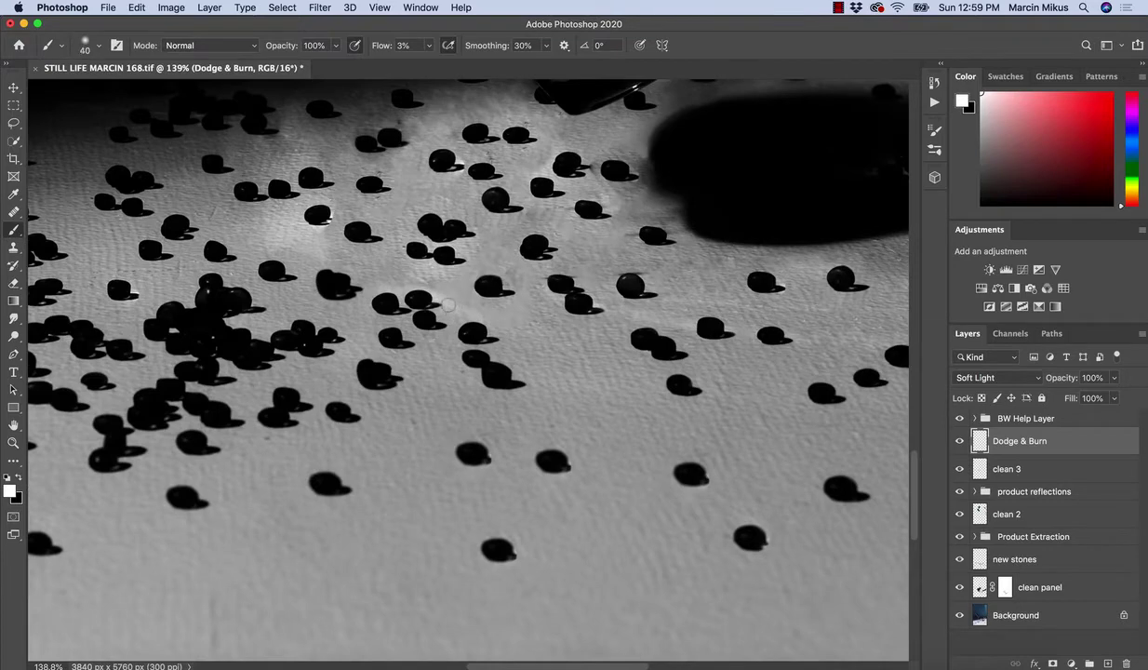
key(x)
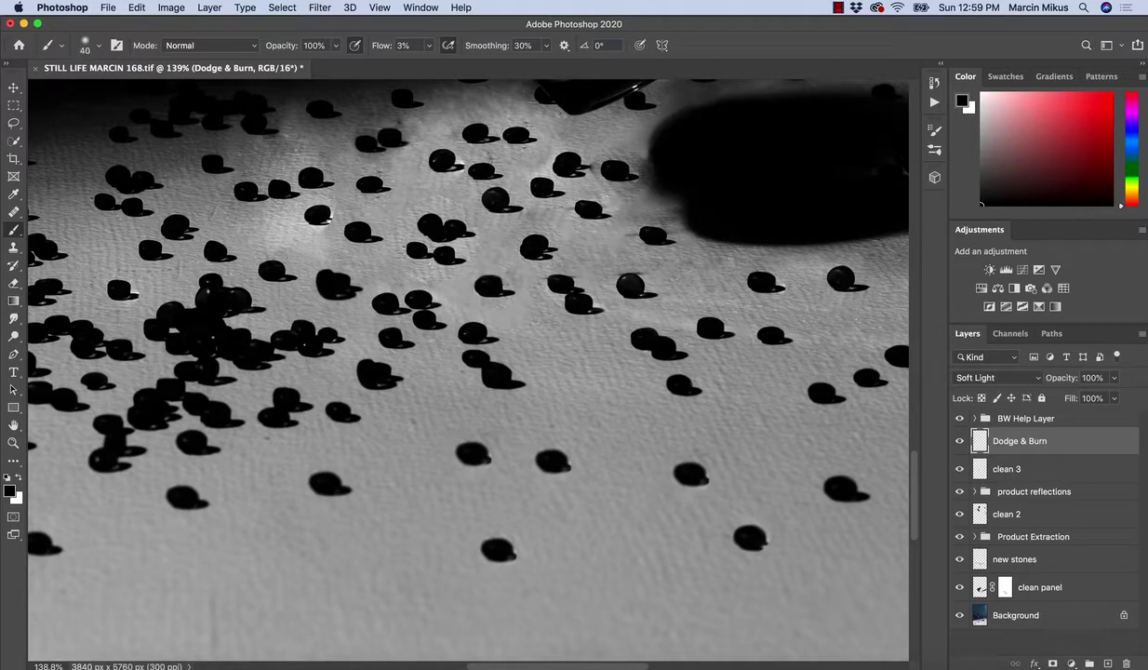
key(bracketright)
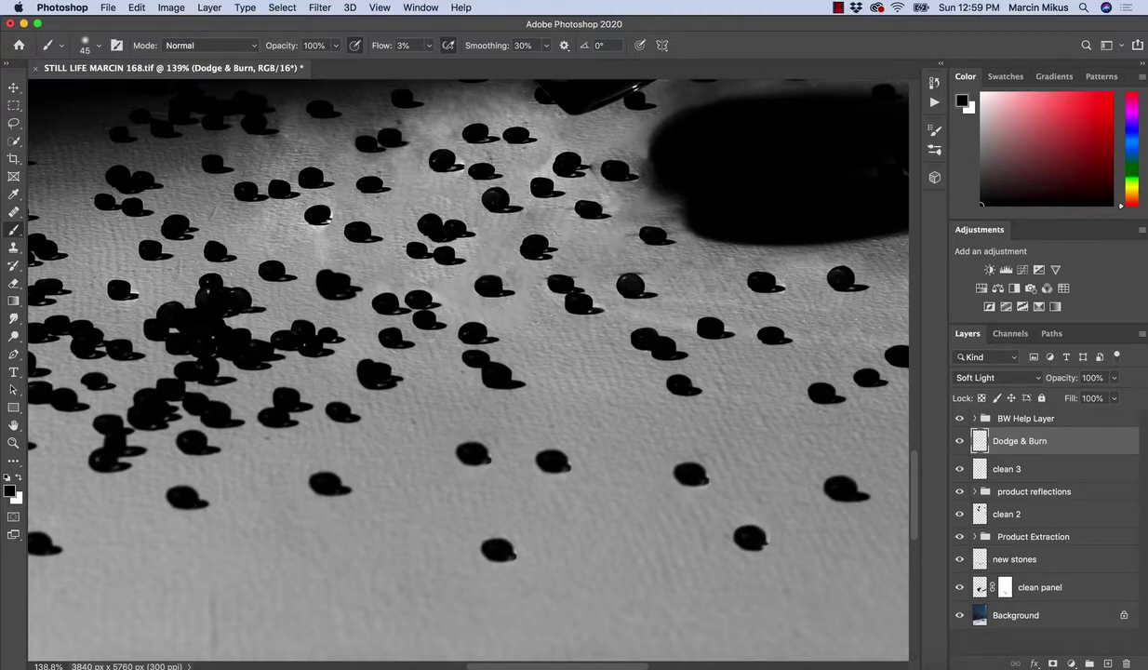
- Even out patches between the stones below the jar on the Dodge & Burn layer, using a black 45 px and a white 35 px brush
drag(488, 139, 449, 212)
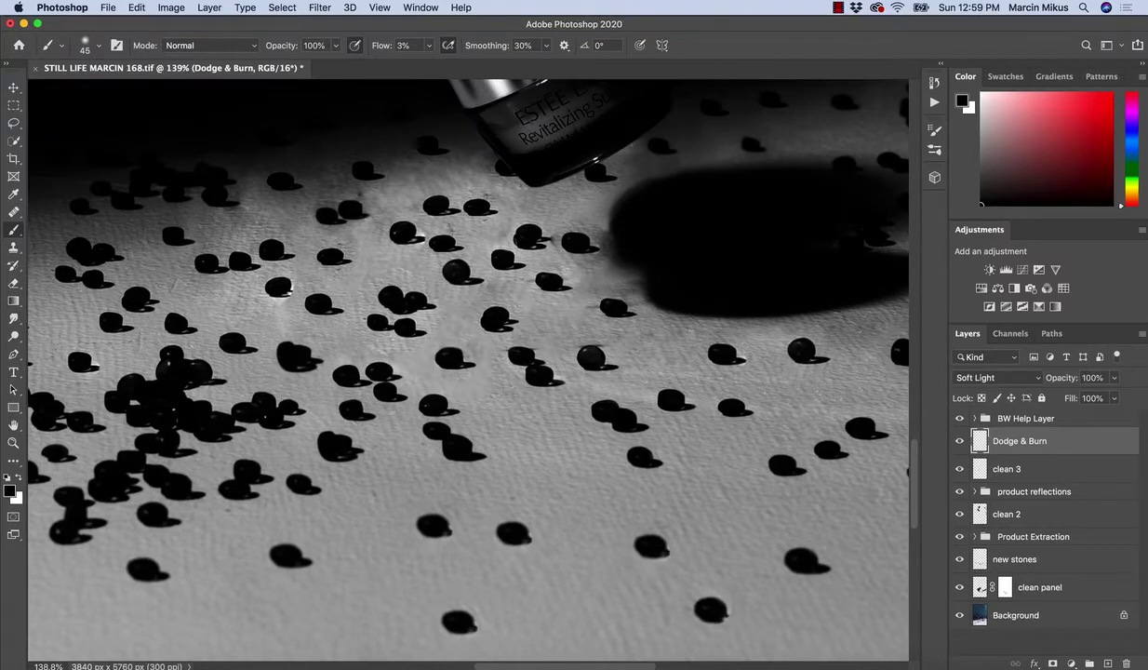
drag(486, 244, 503, 248)
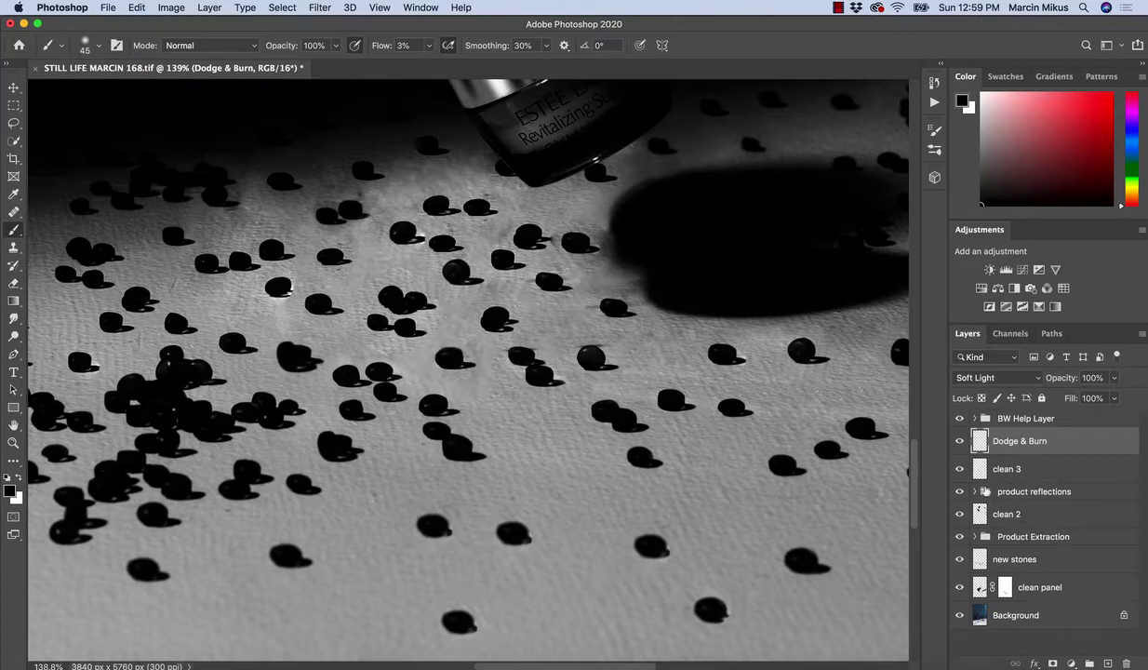
click(977, 467)
click(978, 441)
key(bracketleft)
key(x)
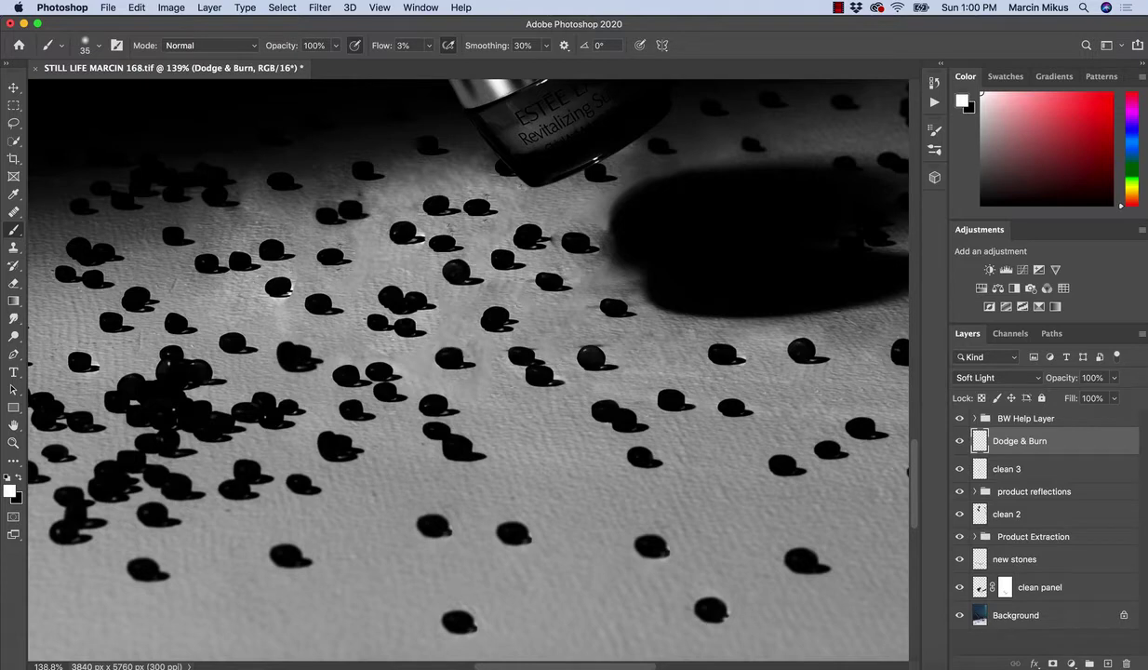
- Compare the whole tabletop with the Dodge & Burn layer hidden and shown under the black-and-white help layer
scroll(494, 318, right, 5)
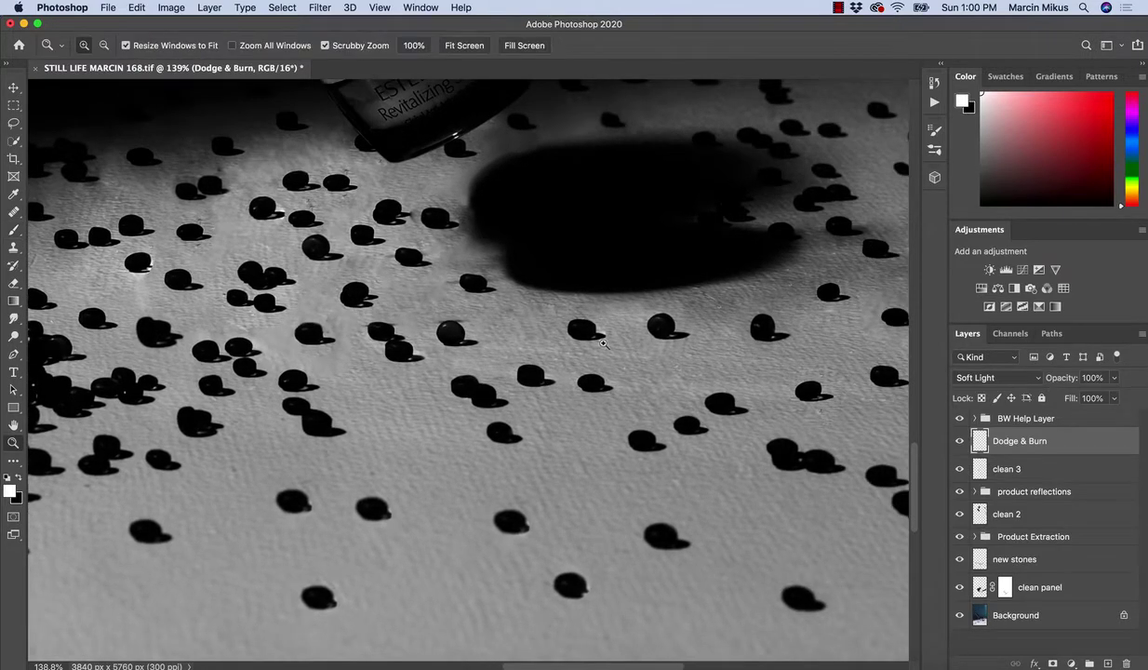
drag(721, 364, 616, 365)
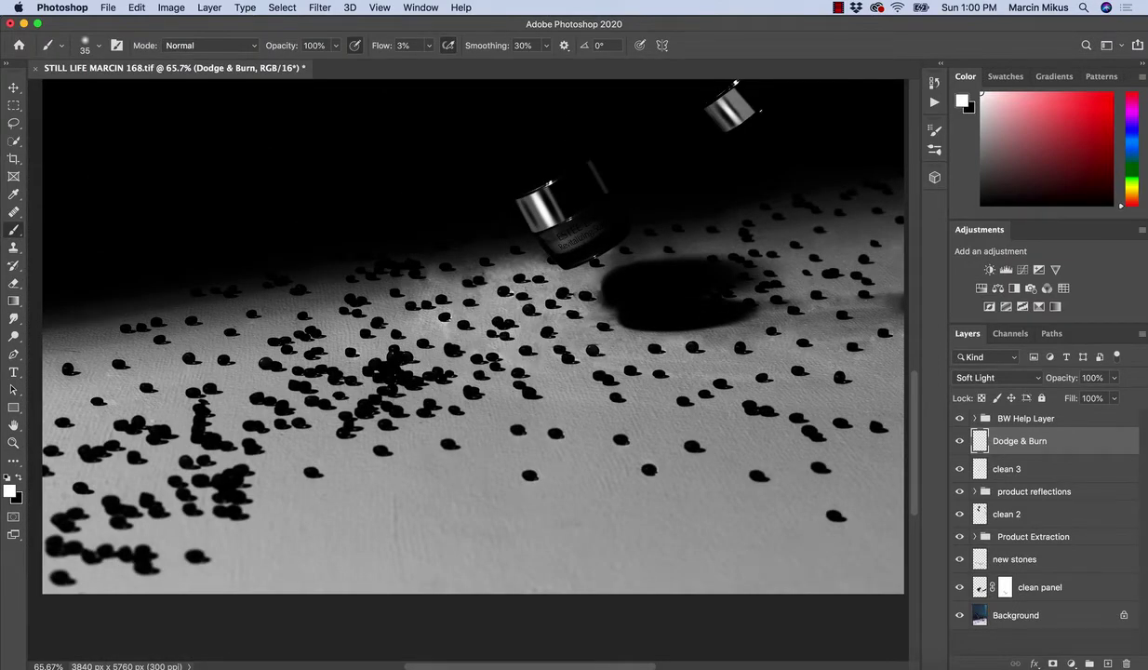
key(z)
drag(456, 325, 465, 325)
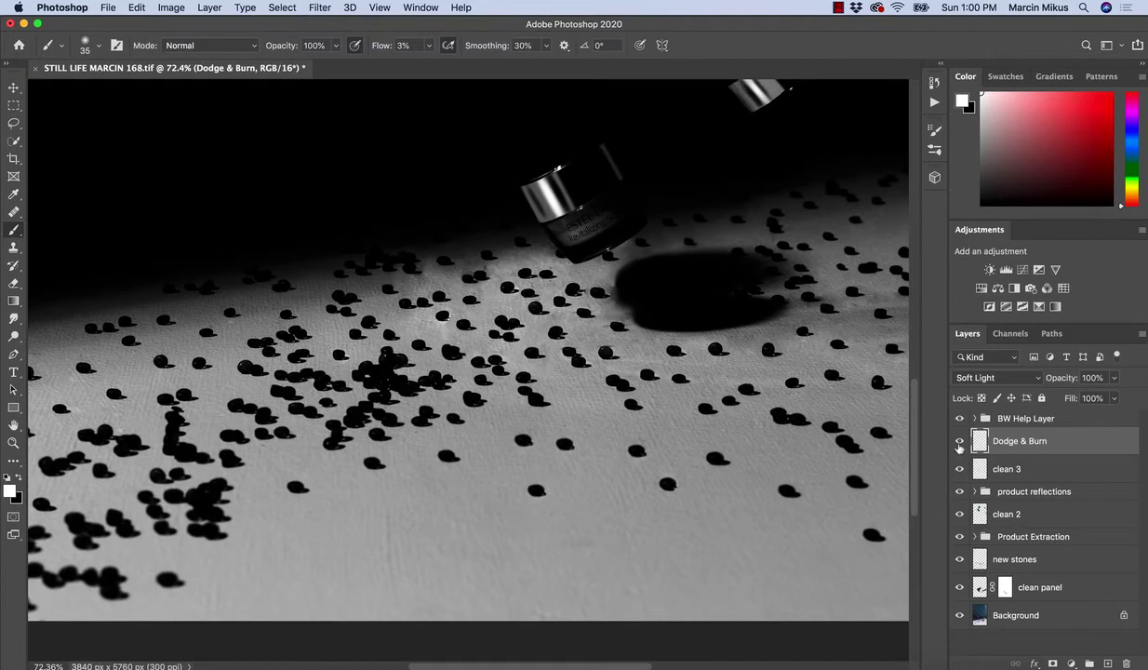
click(959, 443)
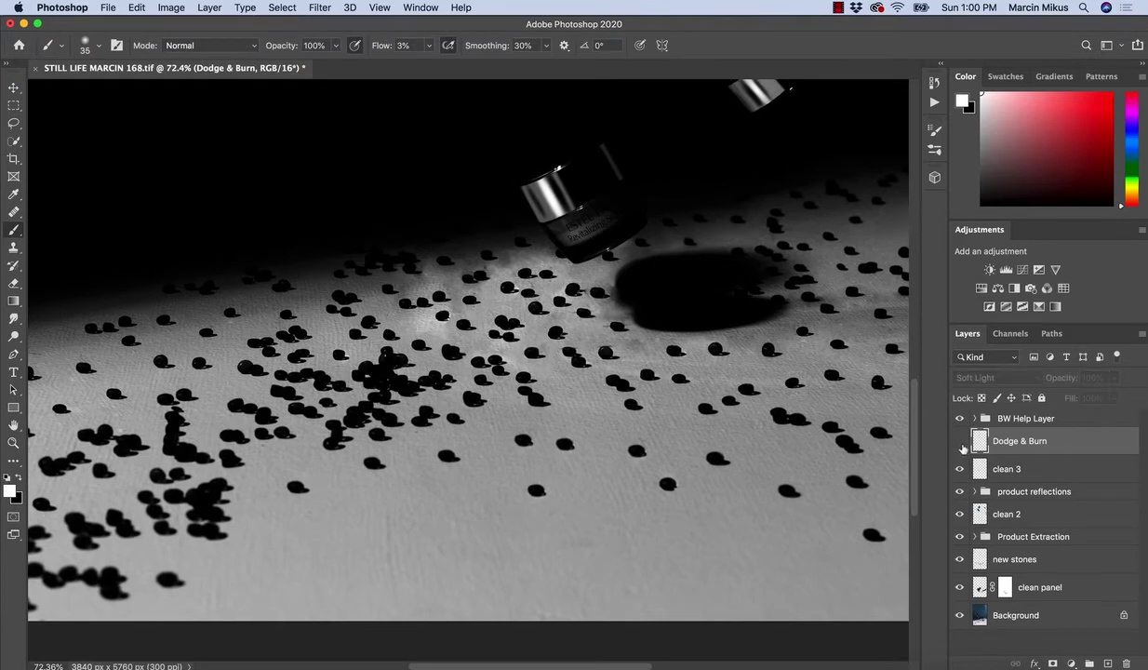
click(960, 444)
click(960, 443)
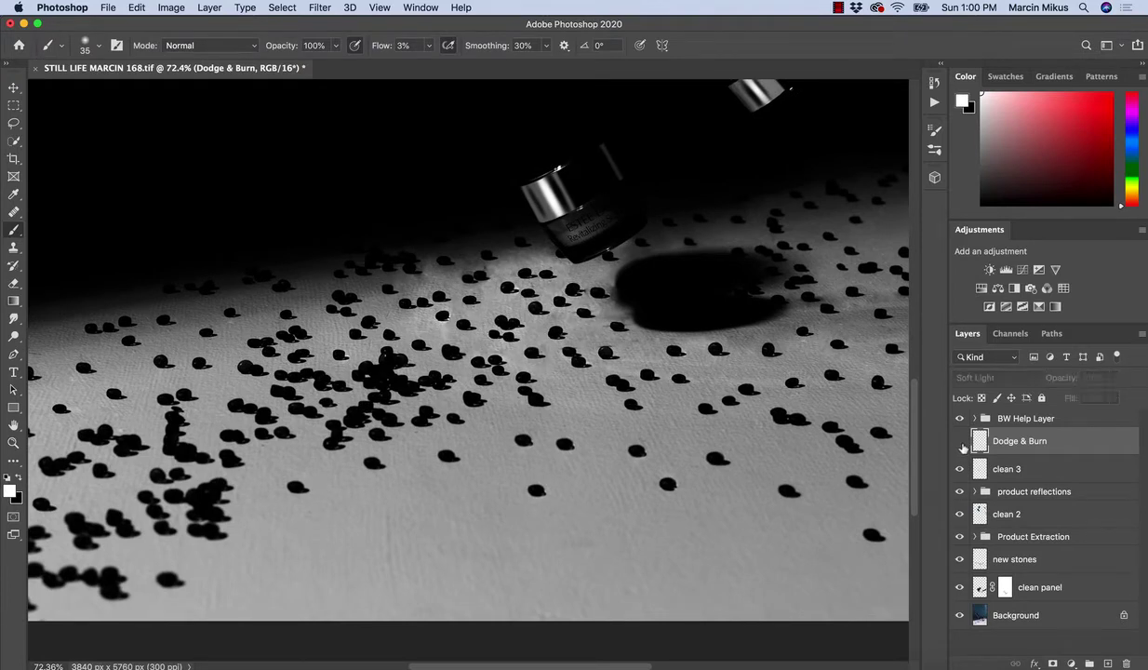
click(960, 444)
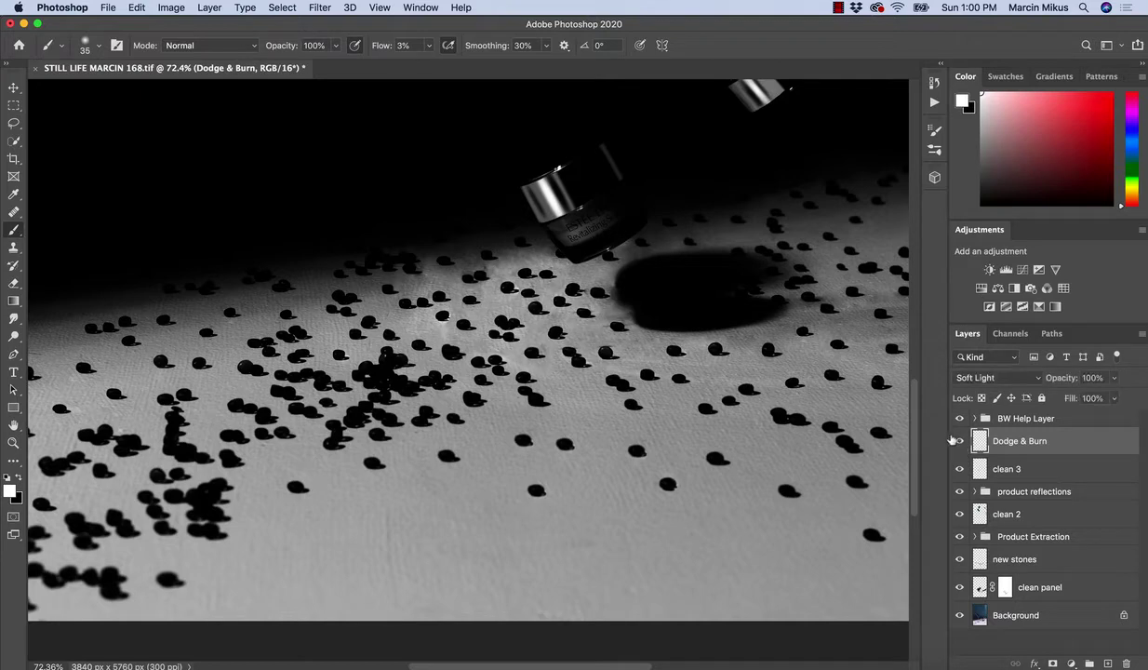
- Check the dodge and burn retouching in colour with the BW Help Layer group hidden, and show the group again
click(960, 419)
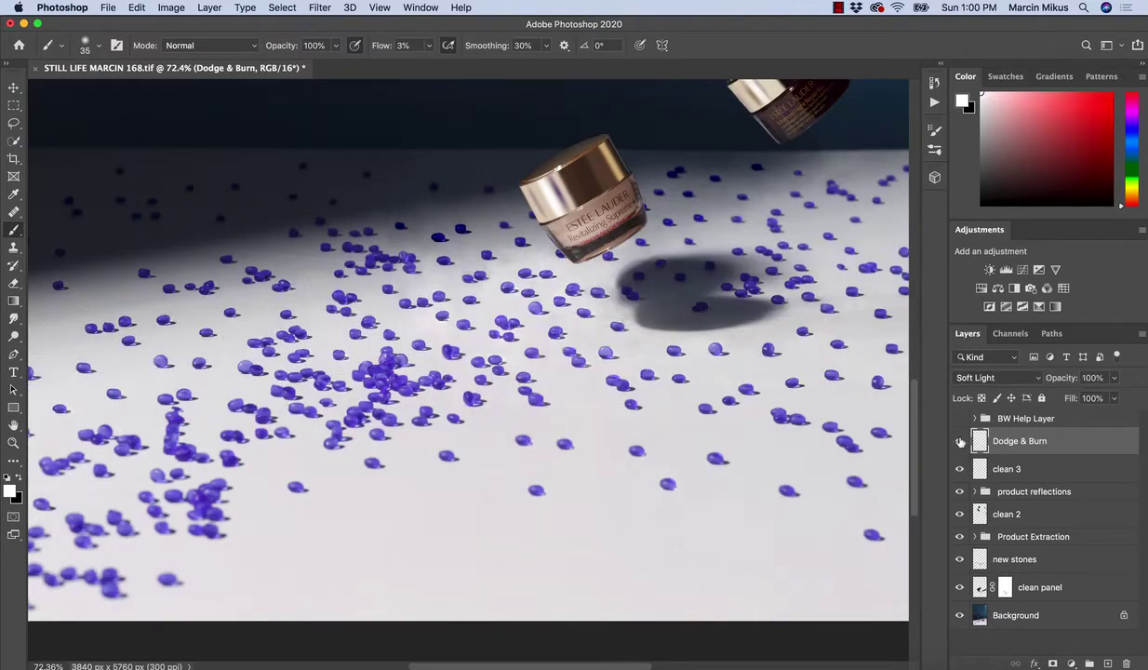
click(960, 443)
click(960, 443)
drag(649, 409, 546, 433)
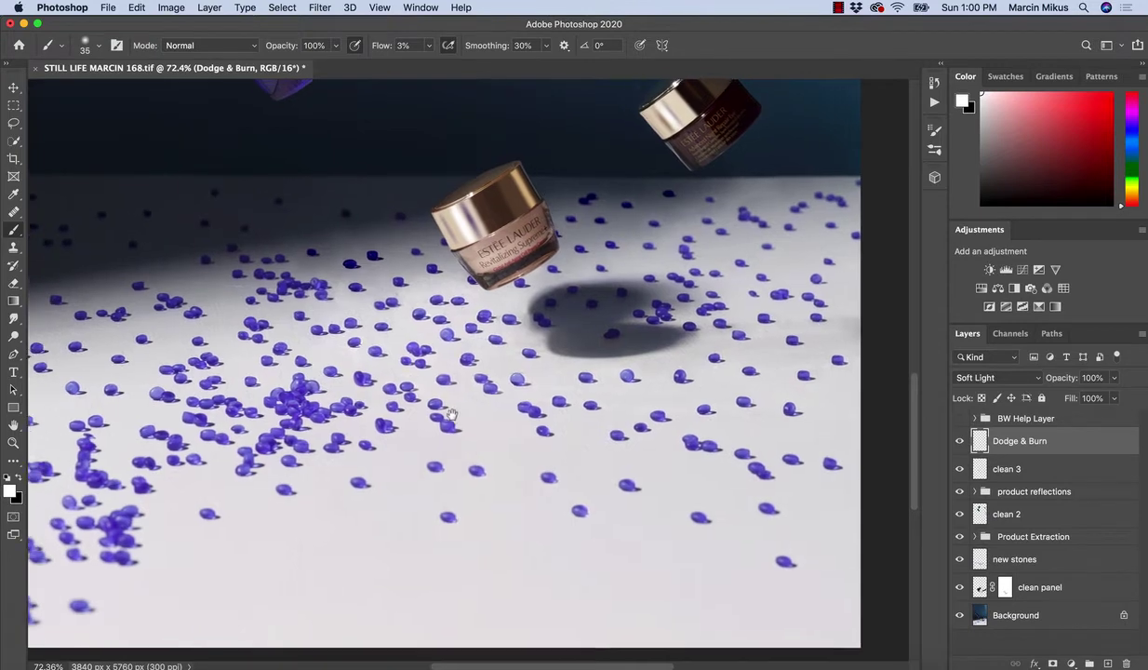
scroll(437, 414, left, 3)
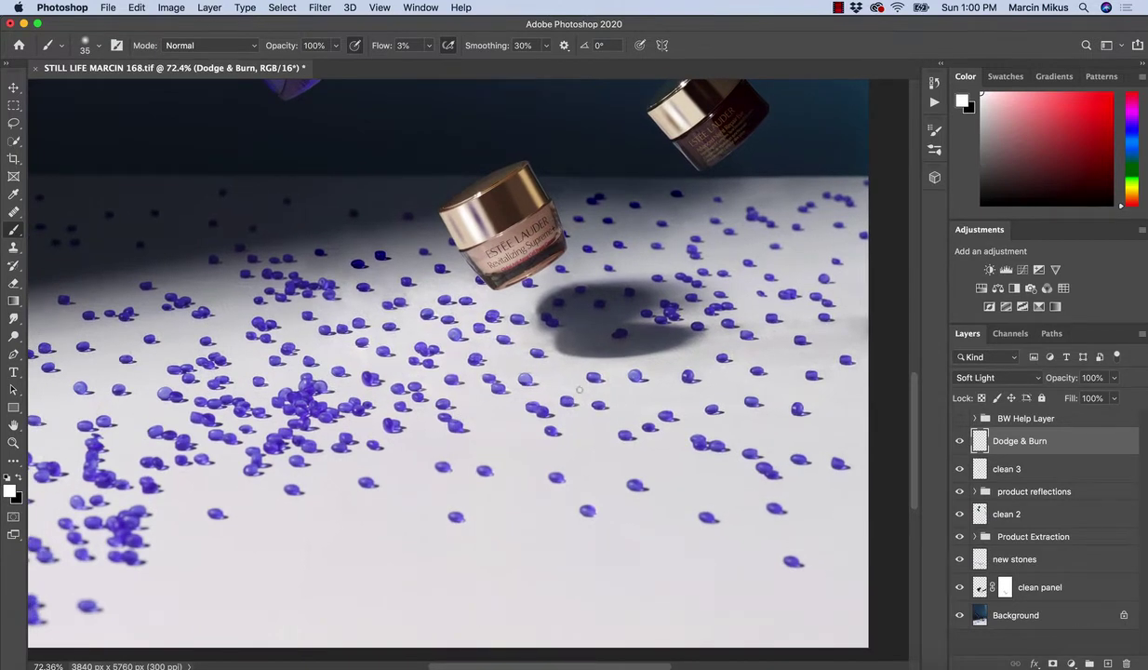
scroll(585, 385, left, 4)
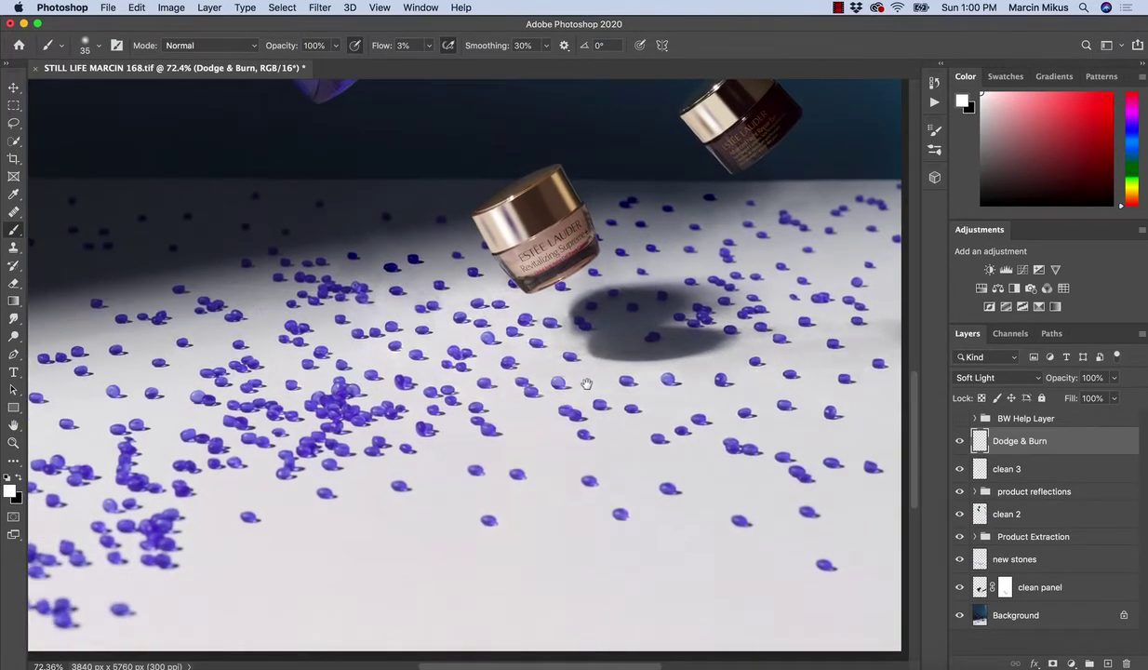
drag(587, 384, 591, 390)
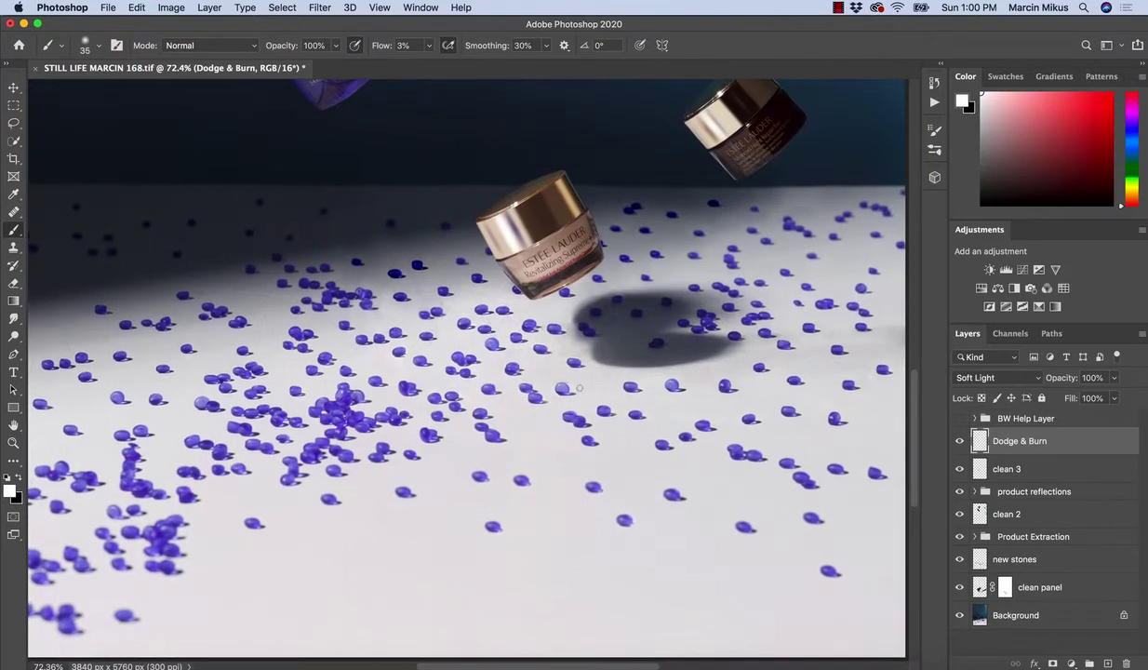
click(959, 418)
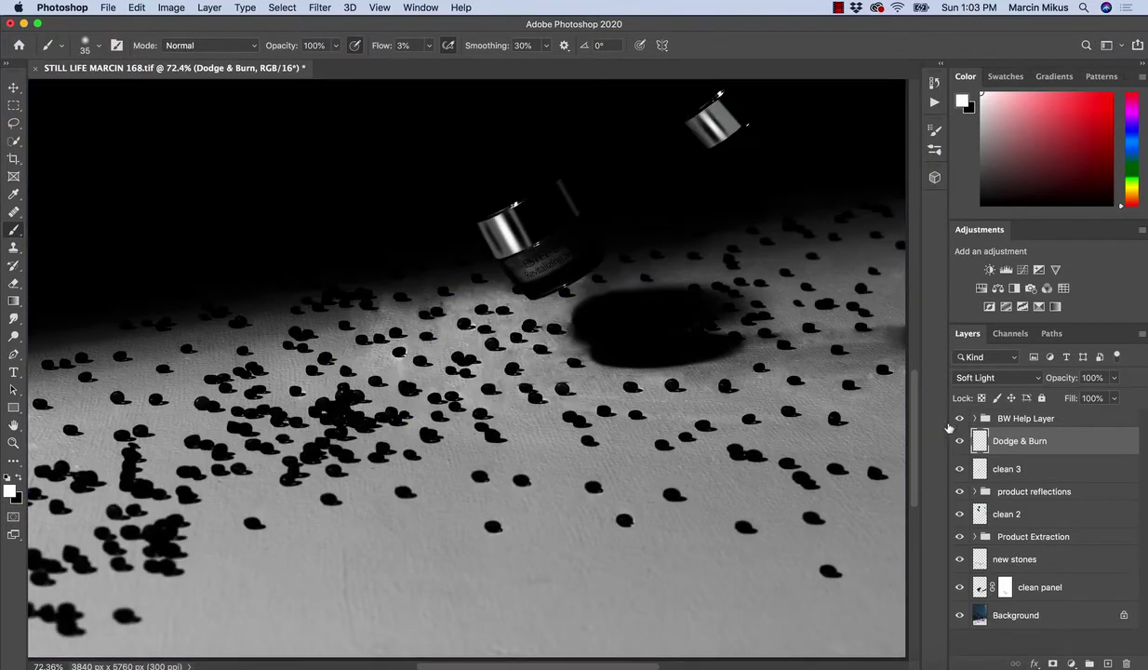
- Clone tabletop texture over marks around the stones beside the jar on the clean 3 layer, using a 35 px Clone Stamp
drag(673, 407, 590, 393)
drag(767, 373, 800, 373)
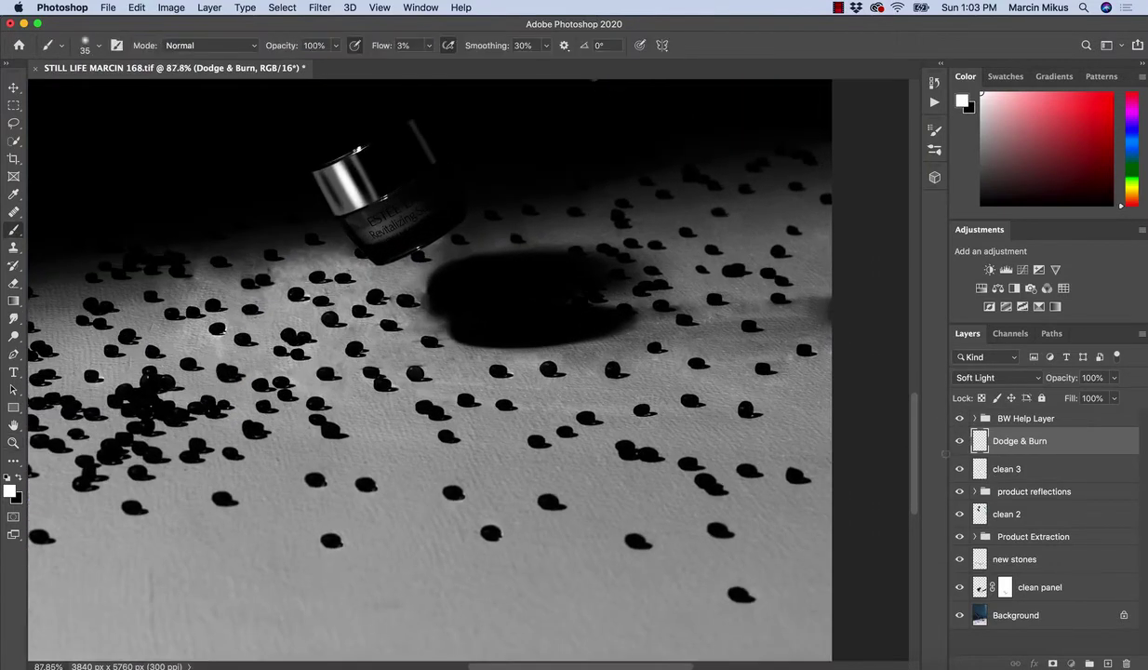
key(alt+bracketleft)
key(s)
key(bracketright)
key(bracketright)
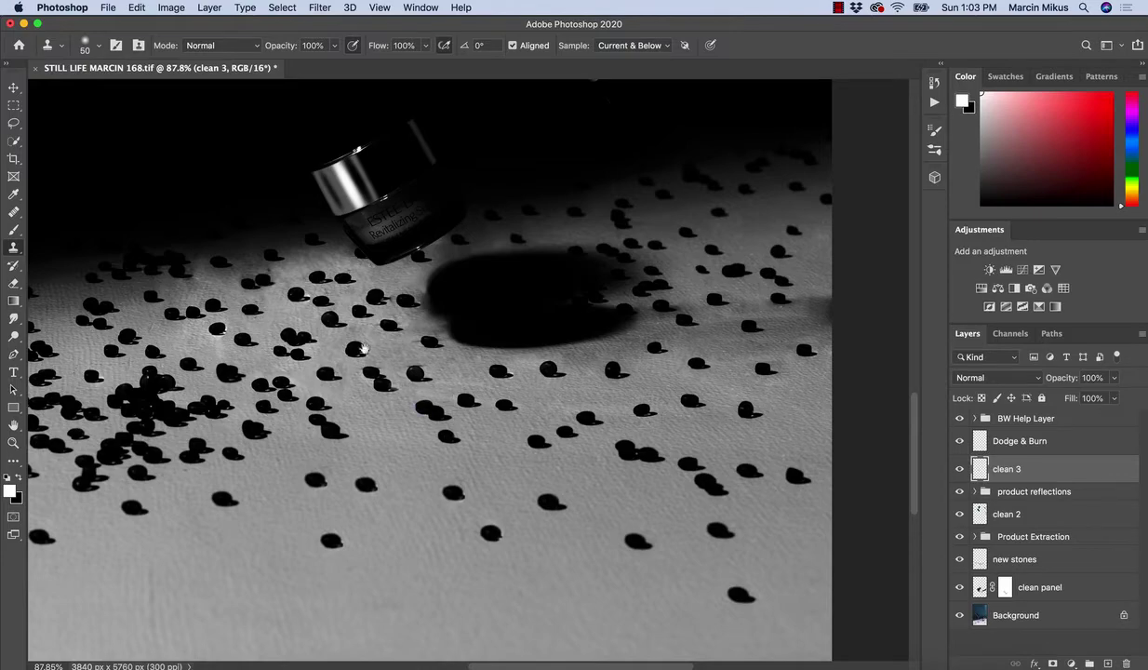
mouse_move(266, 277)
mouse_down()
mouse_move(374, 356)
mouse_move(302, 339)
mouse_move(405, 325)
mouse_up()
key(bracketleft)
key(bracketleft)
key(bracketleft)
alt+click(382, 307)
key(bracketright)
key(bracketright)
key(bracketright)
alt+click(296, 278)
drag(314, 281, 349, 285)
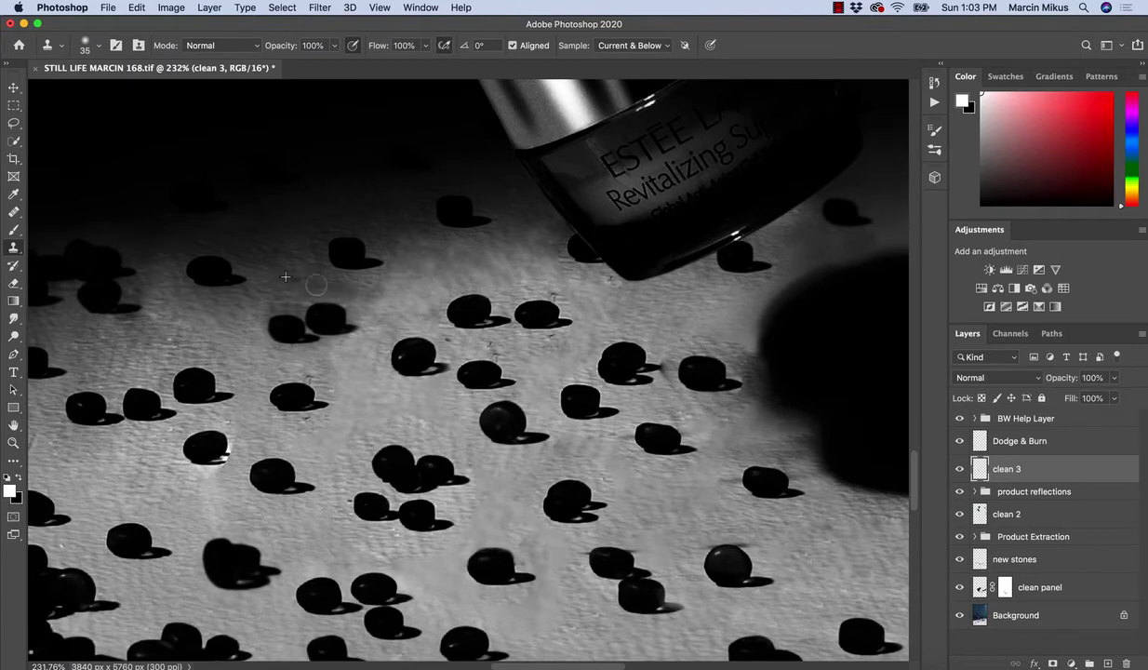
- Dodge and burn small uneven patches around the stones near the jar on the Dodge & Burn layer, using a 20 to 30 px brush
click(1018, 441)
key(b)
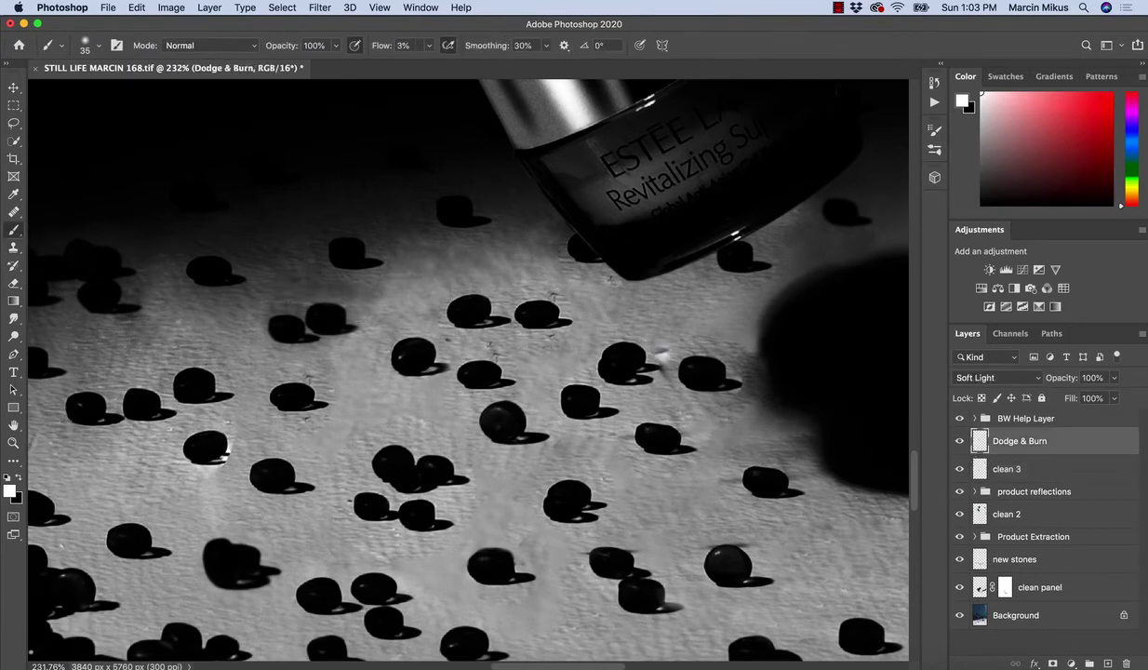
key(x)
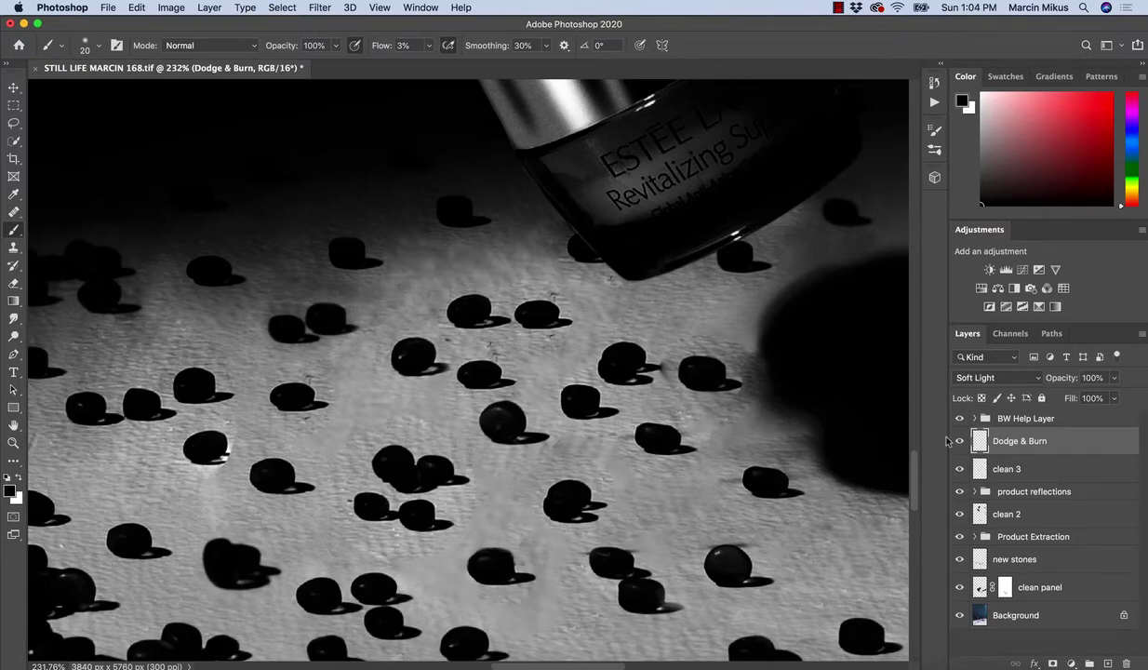
key(x)
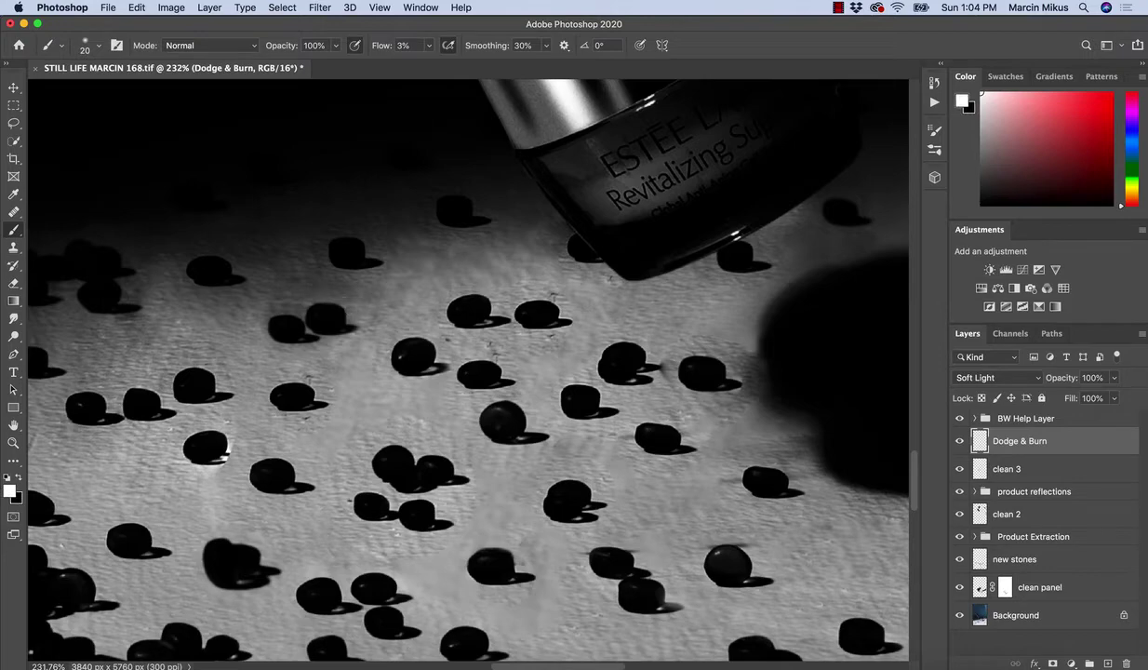
key(bracketright)
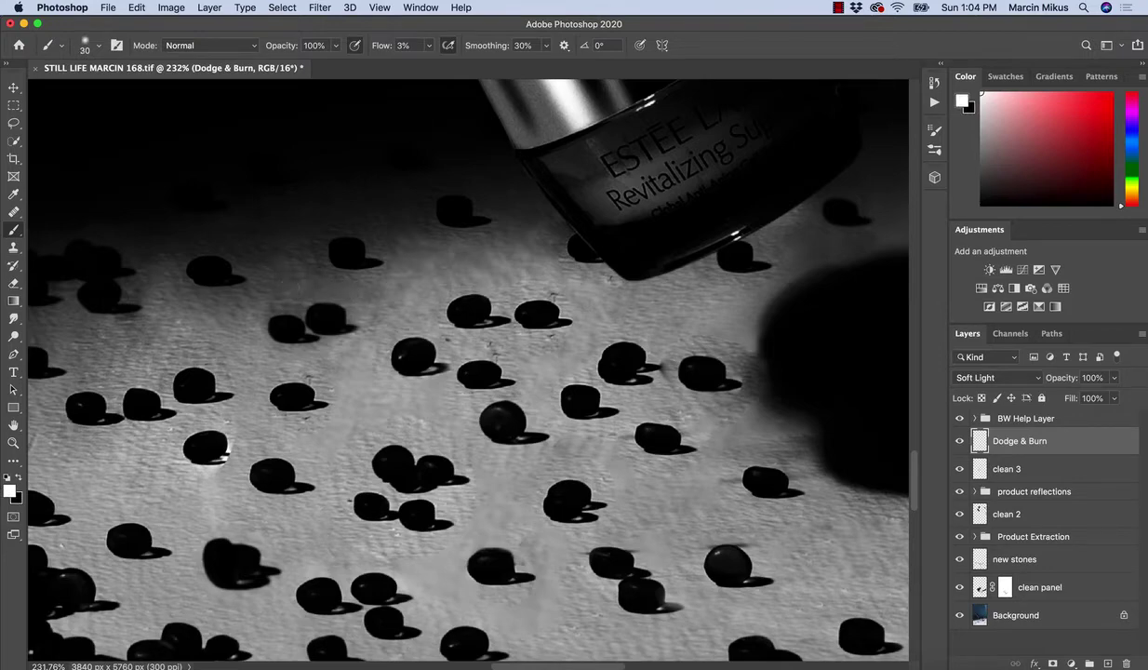
scroll(392, 370, down, 5)
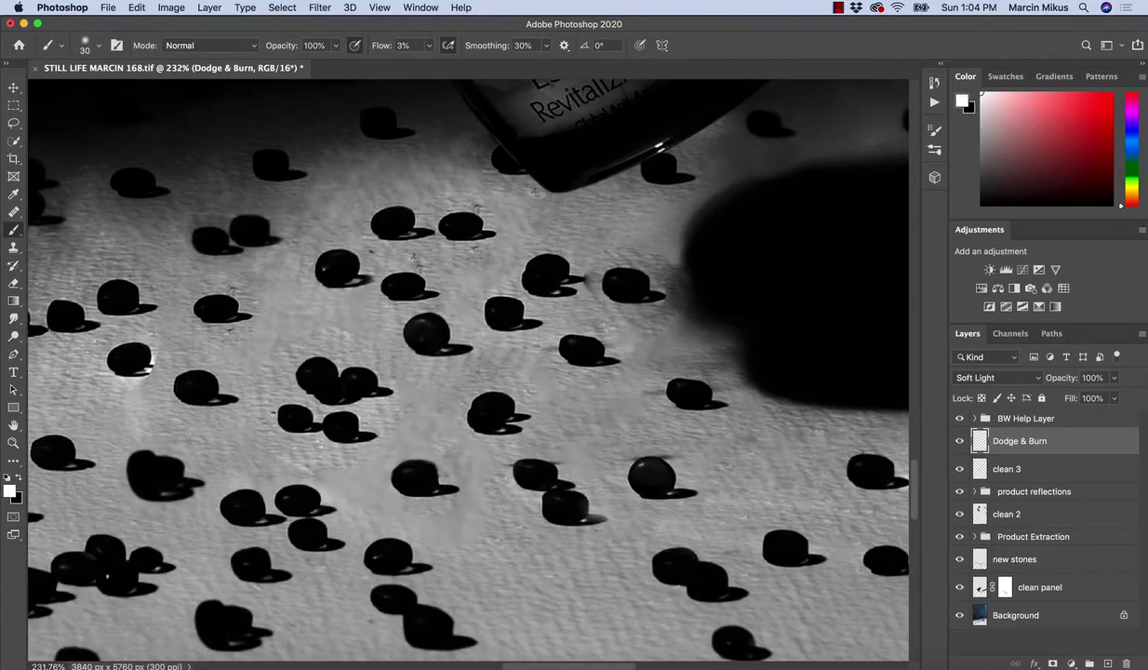
scroll(393, 370, up, 6)
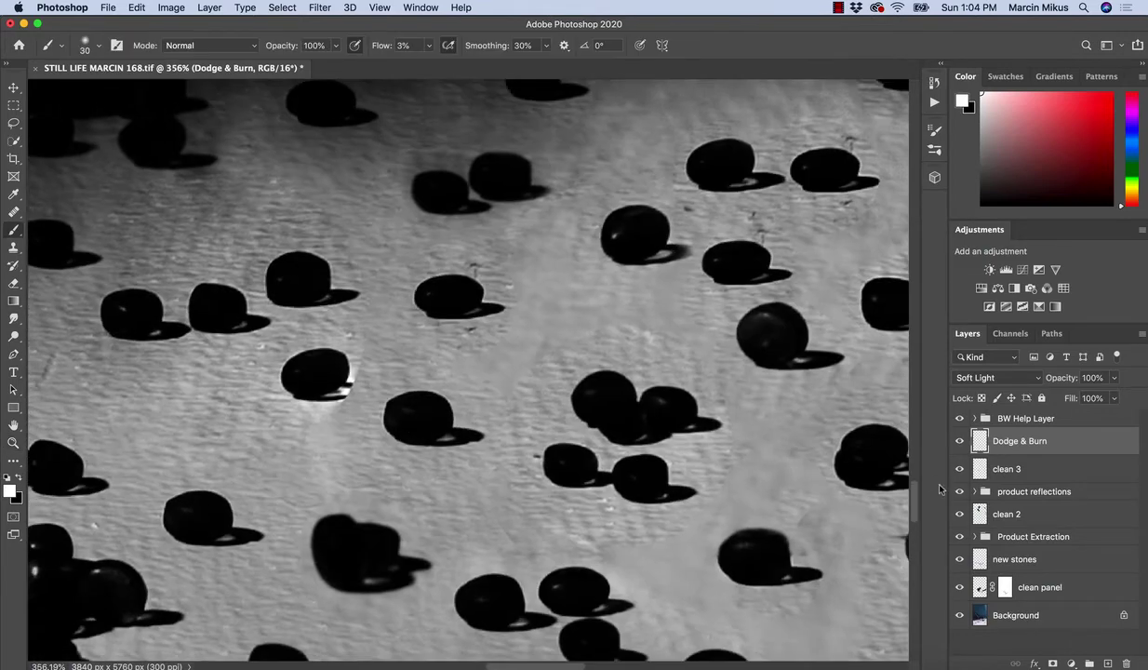
- Remove the stone with the bright white edge on the new stones layer, using a 70 px Healing Brush
click(960, 559)
click(960, 560)
click(967, 466)
key(j)
scroll(362, 398, down, 4)
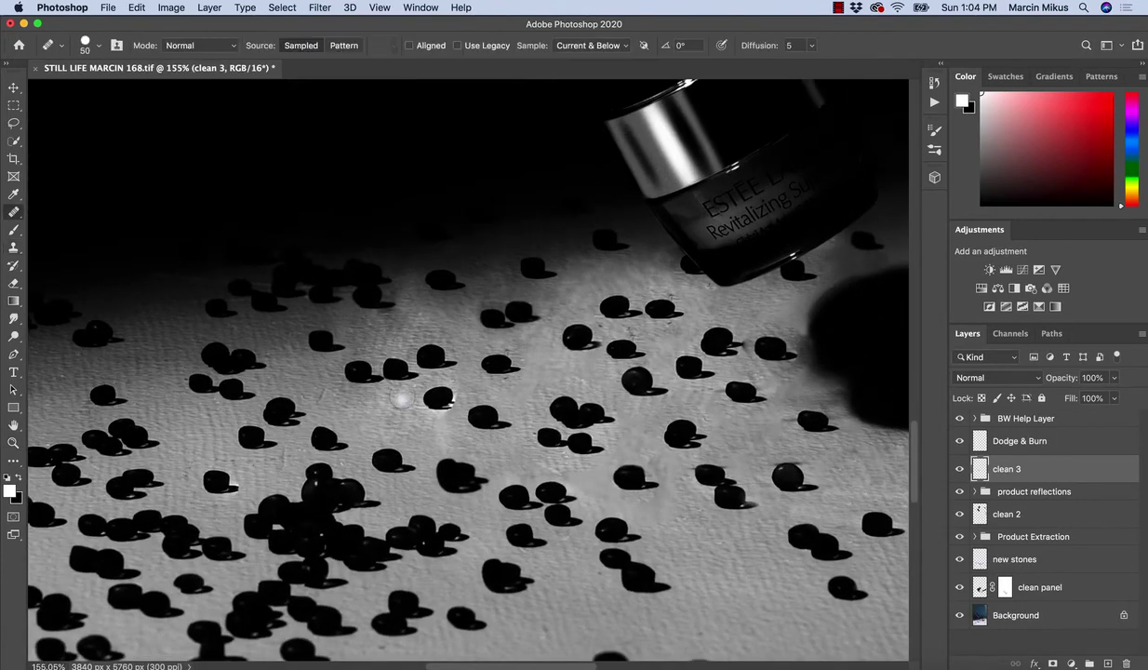
key(bracketright)
key(bracketright)
click(1016, 559)
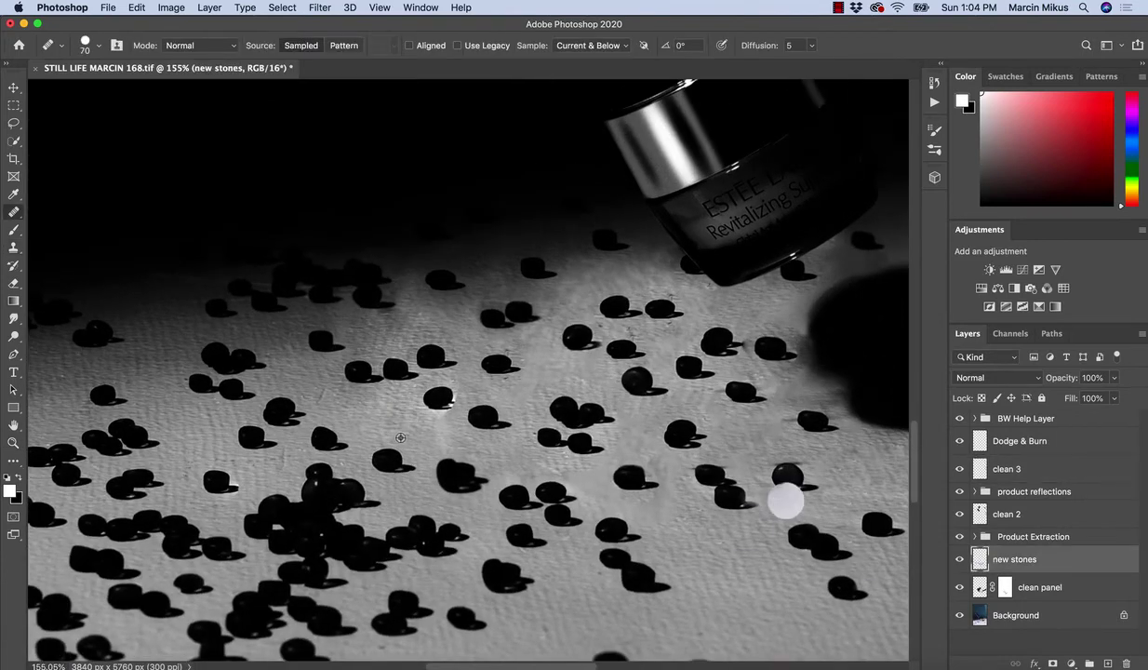
alt+click(402, 438)
drag(424, 416, 449, 387)
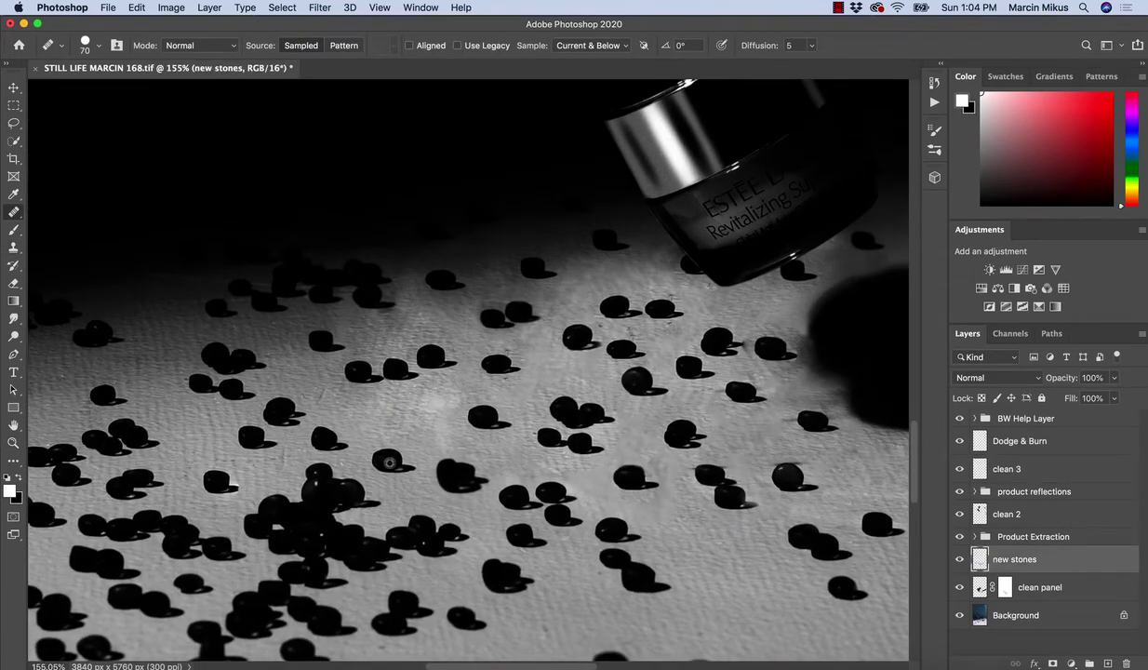
- Place a copy of the neighbouring stone over the spot of the removed stone on the new stones layer
alt+click(390, 461)
key(bracketright)
key(bracketright)
key(bracketright)
key(bracketright)
alt+click(389, 459)
click(419, 410)
- Burn the bright patches around the upper stones beside the jar on the Dodge & Burn layer, using a black 50 px brush
key(z)
mouse_move(440, 468)
mouse_down()
mouse_move(398, 502)
mouse_move(461, 478)
mouse_up()
key(b)
click(1020, 441)
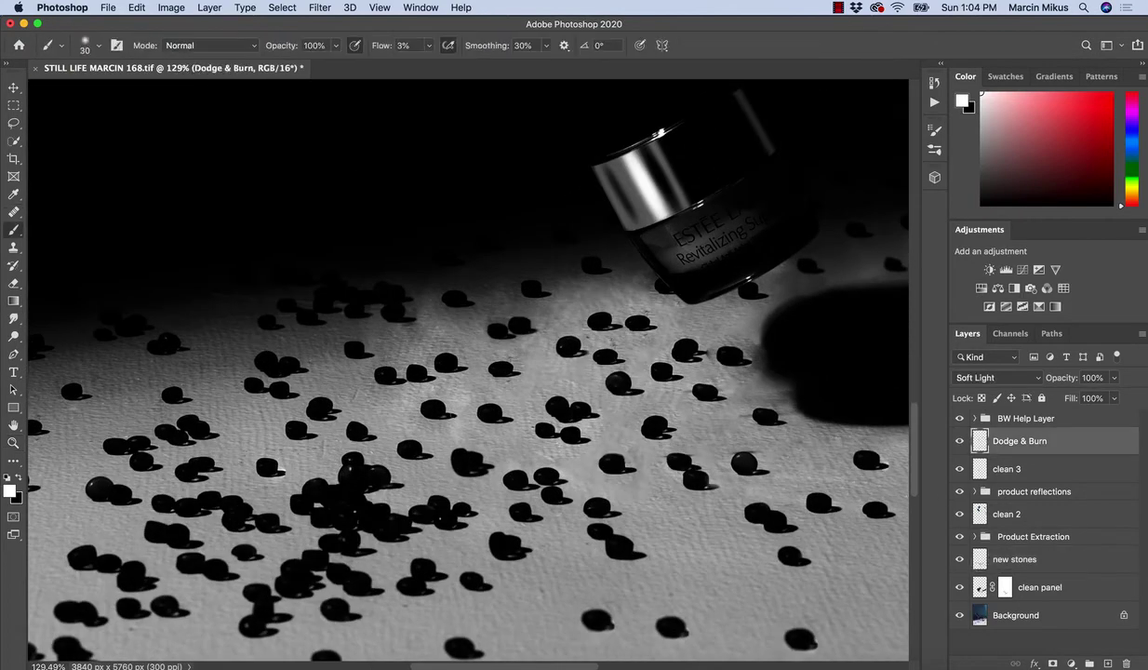
key(x)
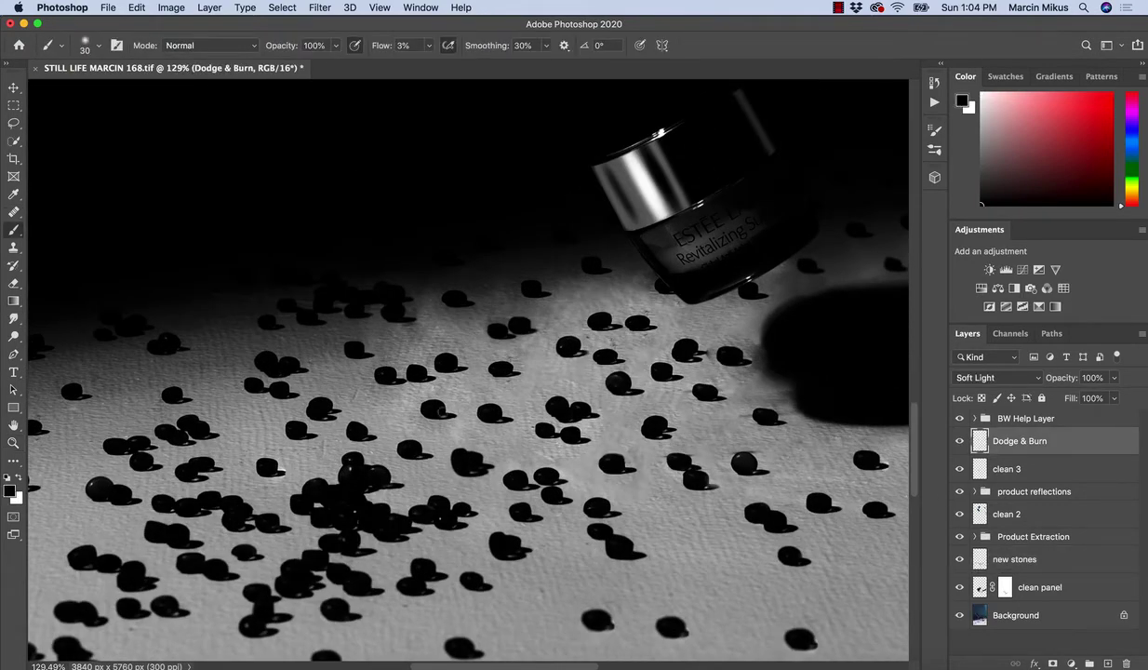
key(bracketright)
key(bracketright)
click(400, 345)
click(401, 377)
drag(426, 321, 413, 306)
click(451, 327)
click(538, 353)
- Burn the bright tabletop areas directly under the jar and beside its shadow with the black 50 px brush
drag(614, 298, 497, 306)
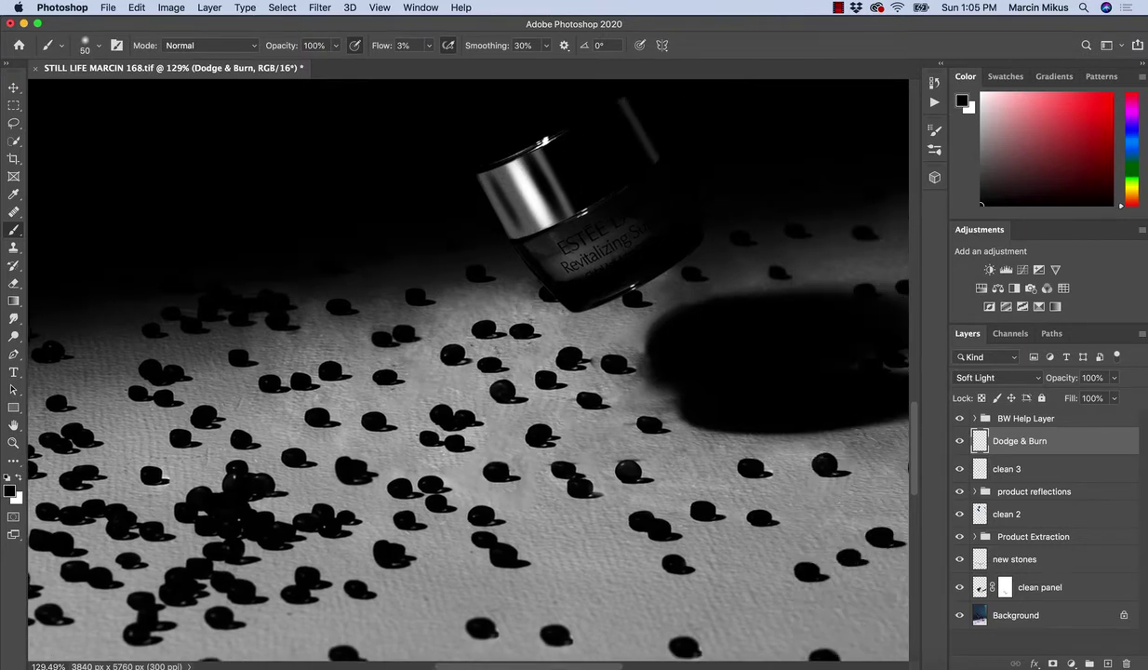
click(512, 304)
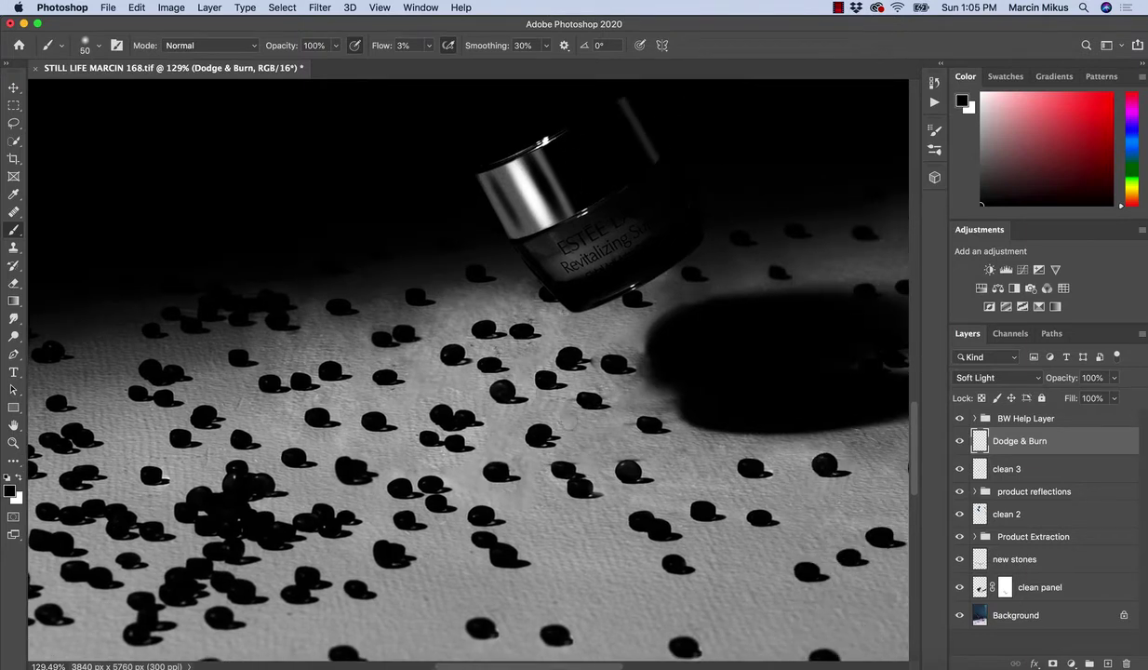
drag(576, 402, 603, 420)
click(537, 467)
click(552, 477)
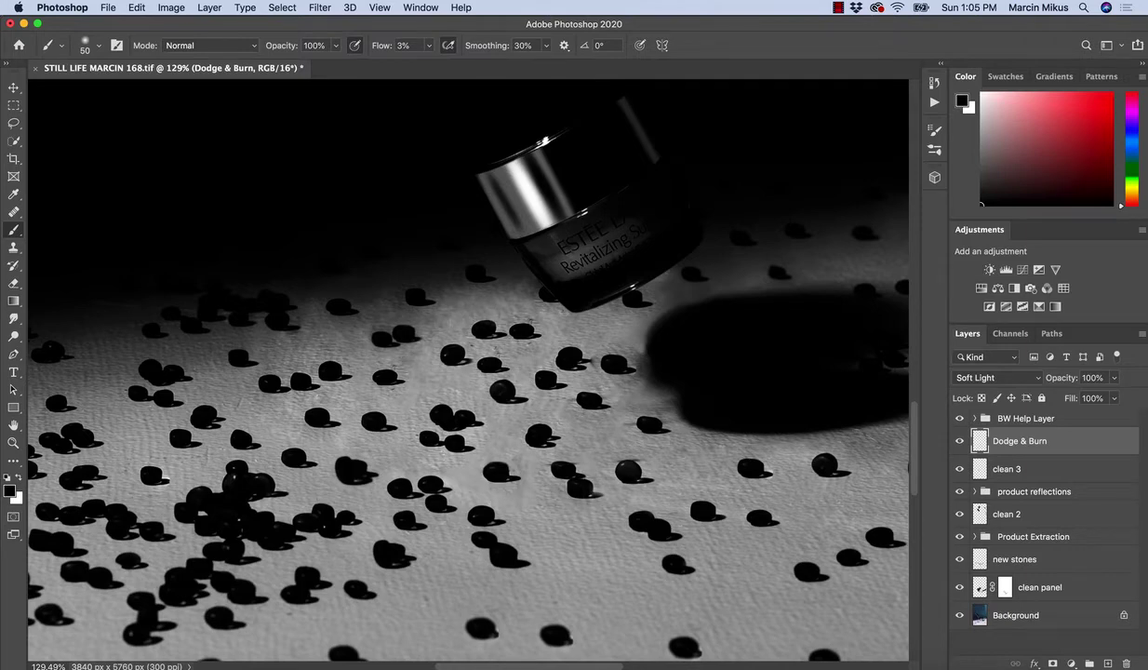
click(474, 303)
click(525, 301)
click(544, 313)
click(588, 324)
click(612, 337)
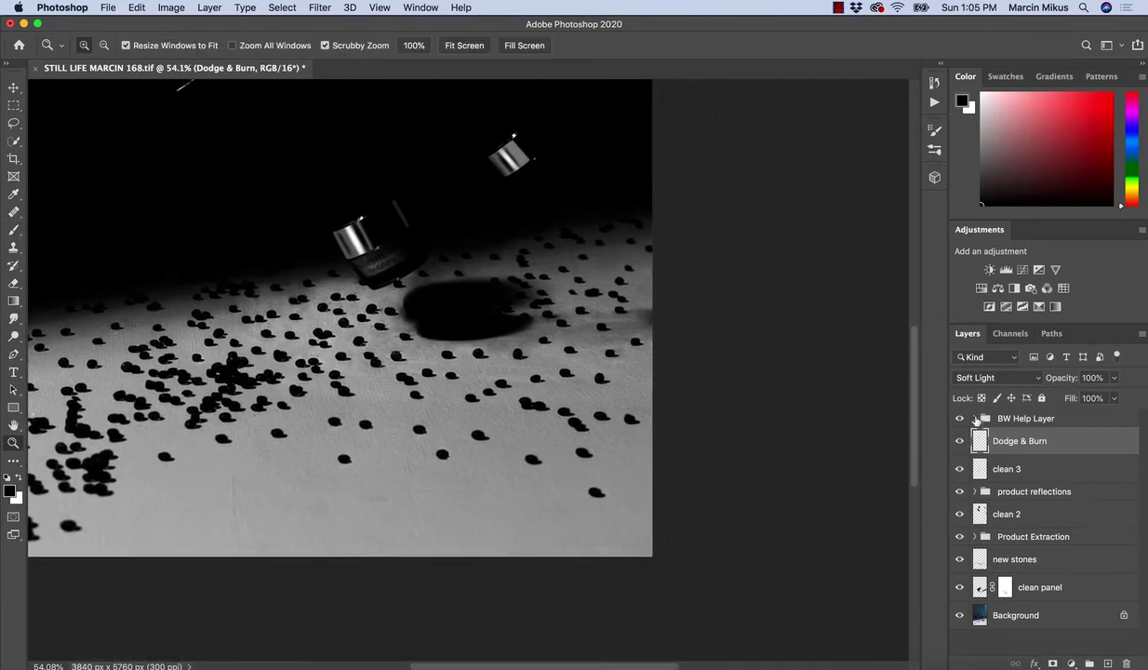
- Reshape the shadow and highlight points of the Contrast curve in the BW Help Layer group, and duplicate the Darken copy layer
click(974, 419)
click(993, 441)
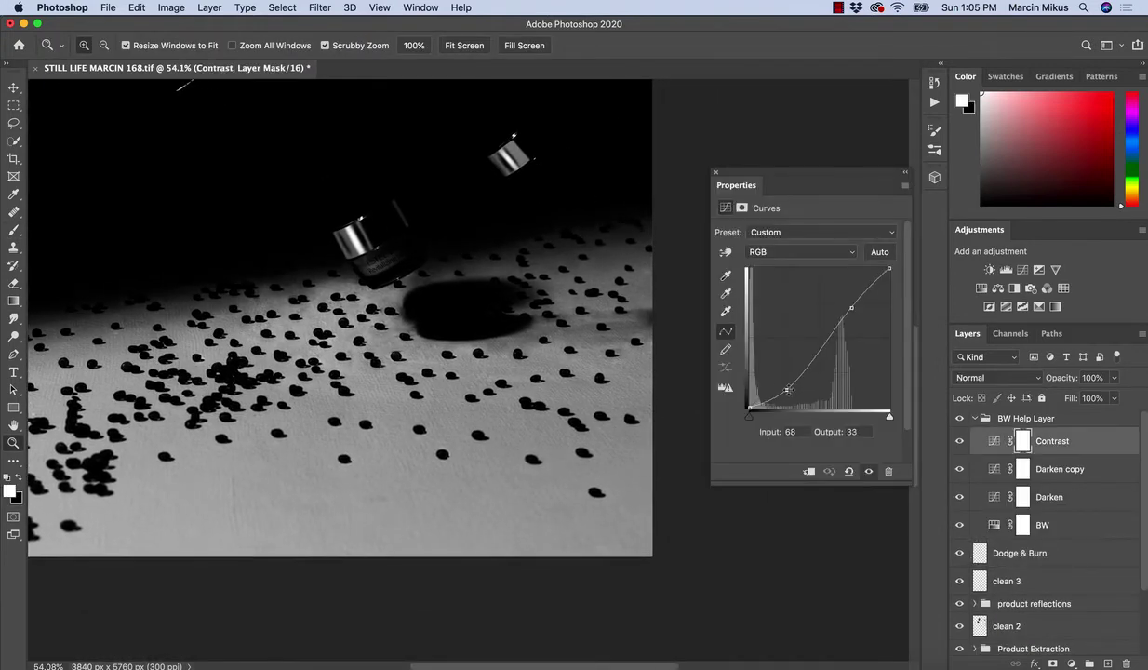
drag(785, 387, 792, 390)
drag(851, 308, 853, 297)
drag(792, 389, 811, 363)
click(991, 470)
key(super+j)
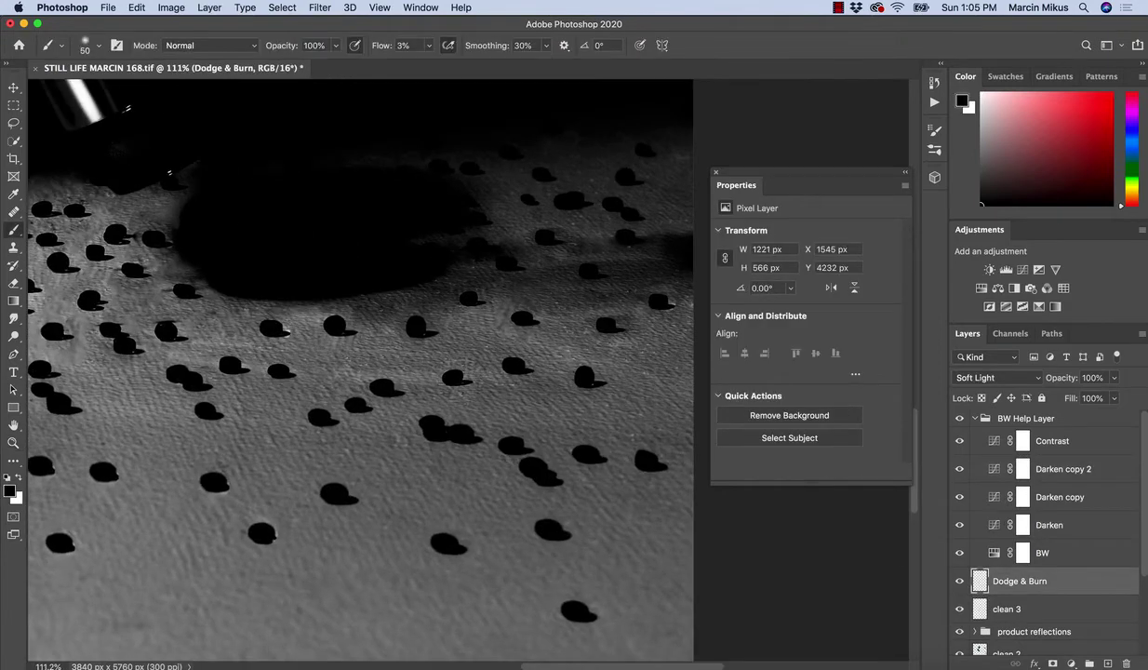
- Dodge and burn the uneven patches among the stones out to the tabletop's right edge on the Dodge & Burn layer
mouse_move(585, 365)
mouse_down()
mouse_move(496, 330)
mouse_move(593, 366)
mouse_move(497, 330)
mouse_move(608, 299)
mouse_move(531, 292)
mouse_move(610, 285)
mouse_move(647, 301)
mouse_move(656, 281)
mouse_up()
key(x)
drag(616, 344, 491, 335)
key(x)
drag(383, 367, 564, 357)
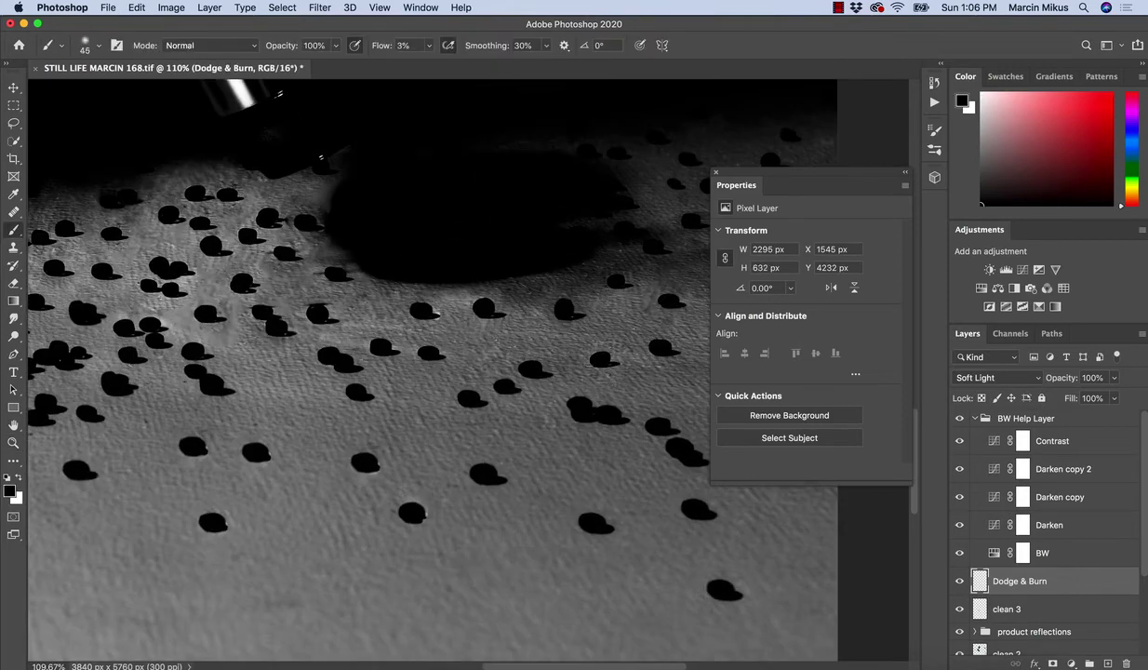
- Burn the bright patches around the stones below and left of the jar's shadow with a black 45 px brush
drag(369, 335, 453, 342)
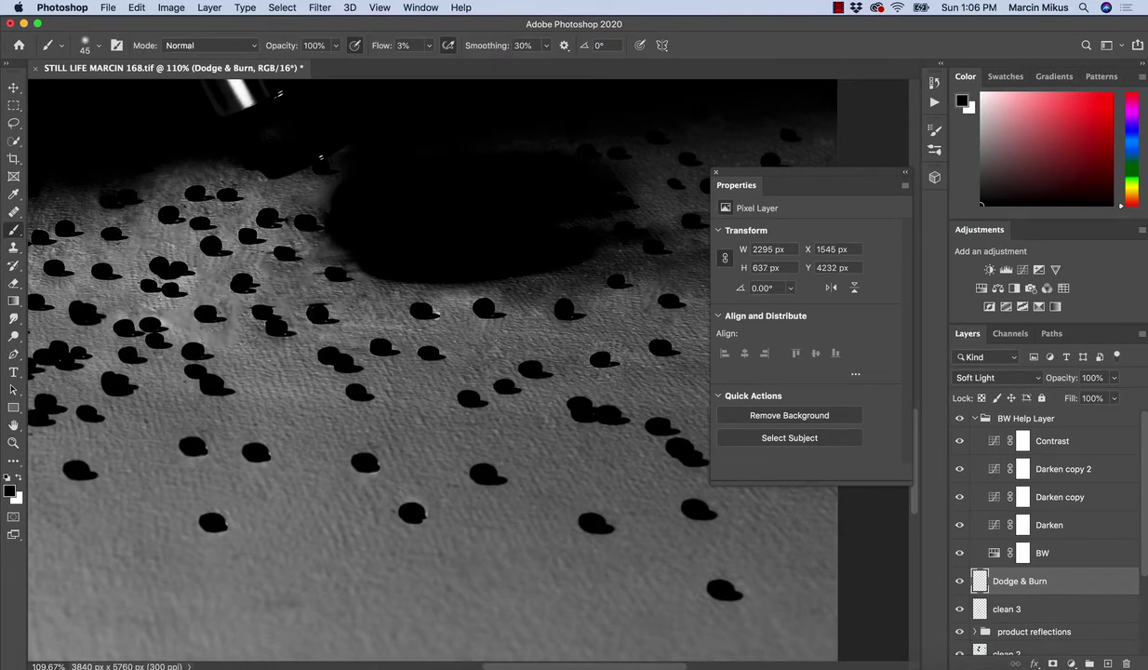
drag(316, 296, 393, 314)
drag(313, 324, 326, 325)
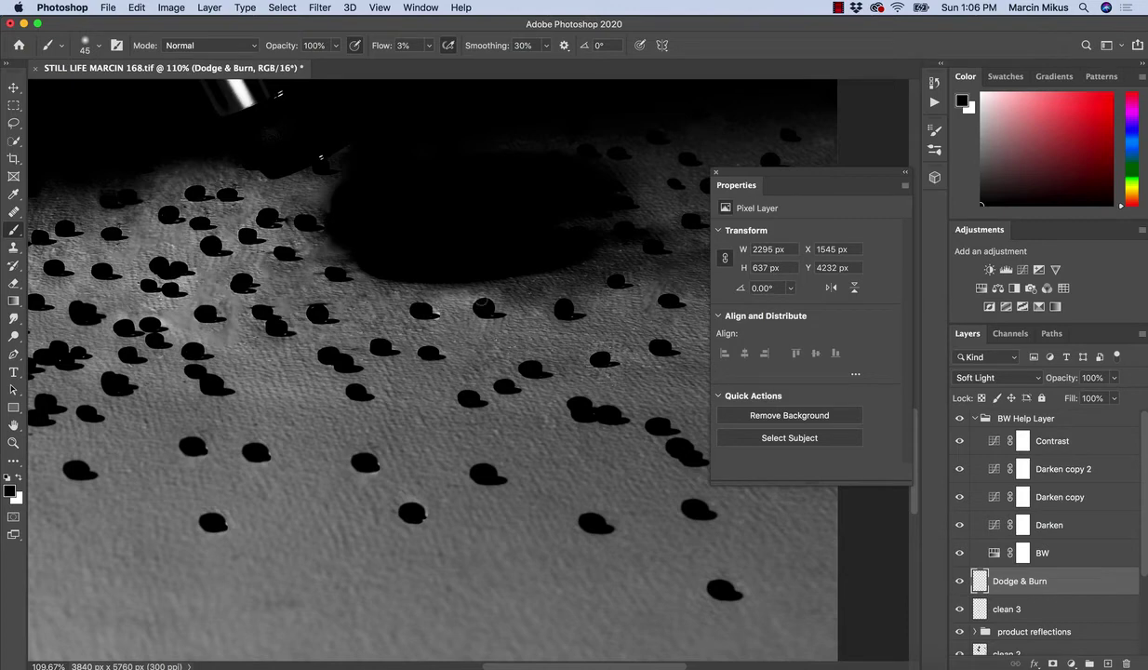
drag(482, 302, 492, 309)
drag(418, 298, 437, 287)
drag(312, 295, 395, 290)
drag(303, 326, 326, 333)
mouse_move(282, 329)
mouse_down()
mouse_move(243, 303)
mouse_move(254, 341)
mouse_move(353, 374)
mouse_move(317, 337)
mouse_move(243, 301)
mouse_move(258, 303)
mouse_up()
- Even out the tabletop between the dense stone cluster and the jar's shadow, alternating the white and black 45 px brush
key(x)
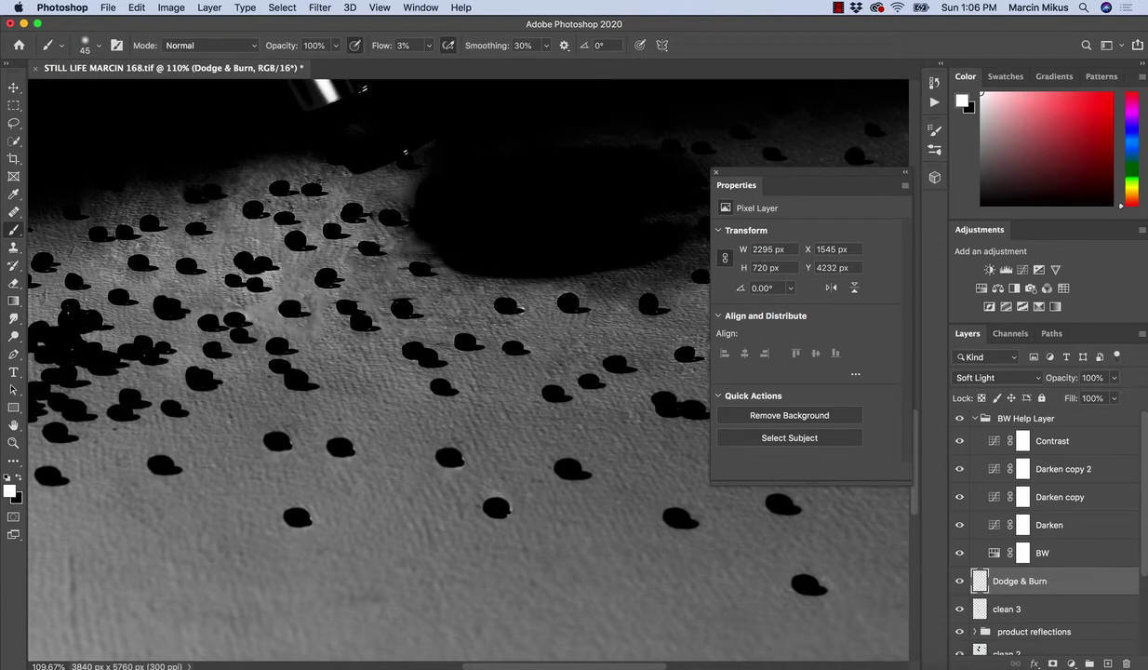
scroll(296, 313, up, 2)
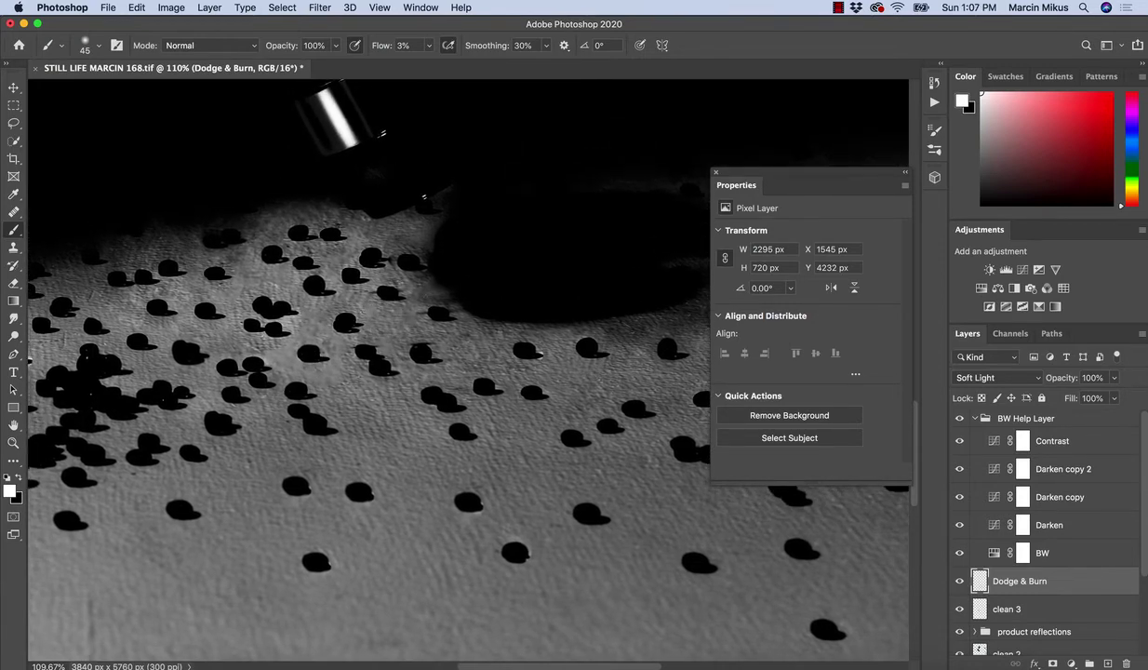
drag(239, 339, 291, 325)
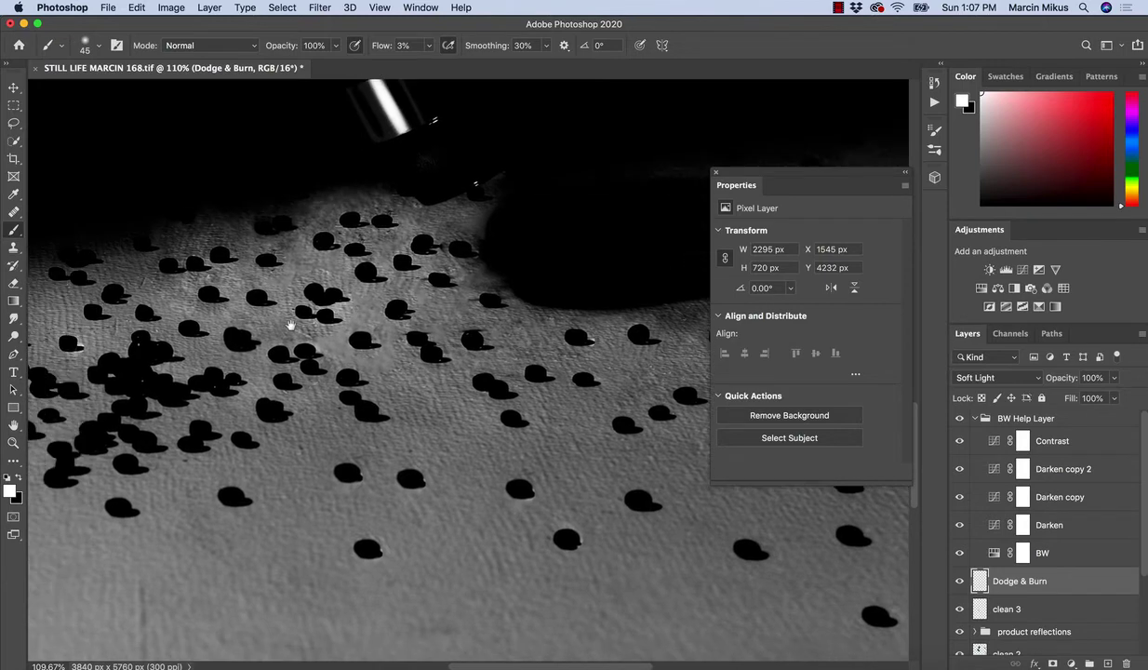
scroll(273, 330, up, 3)
scroll(273, 330, left, 5)
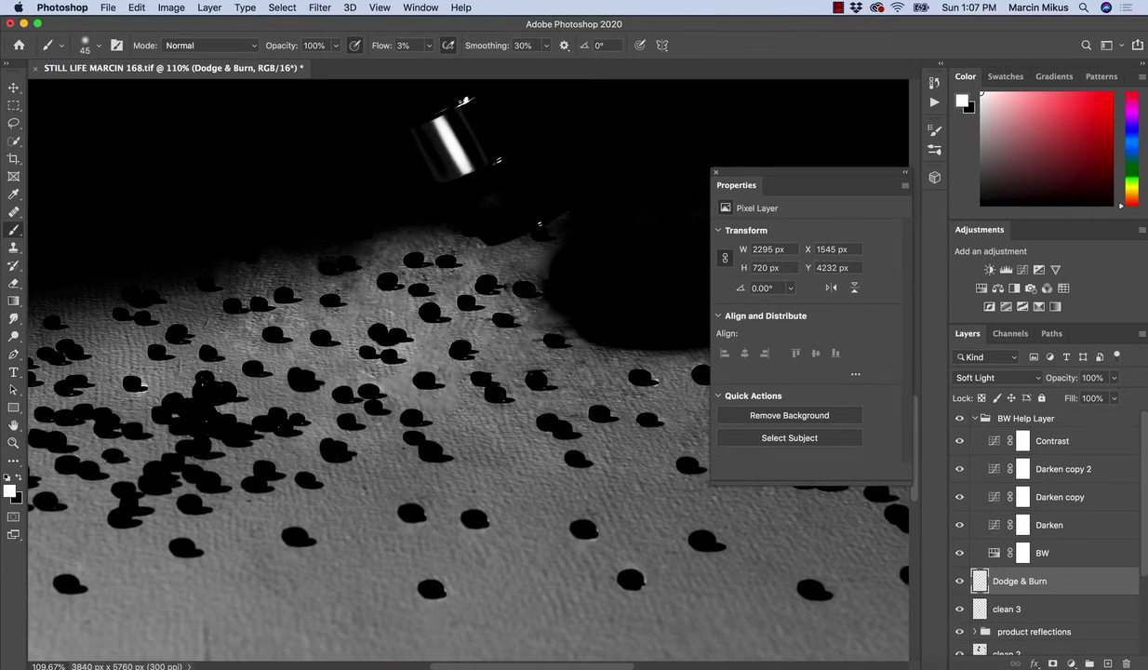
mouse_move(374, 404)
mouse_down()
mouse_move(340, 398)
mouse_move(410, 395)
mouse_up()
key(x)
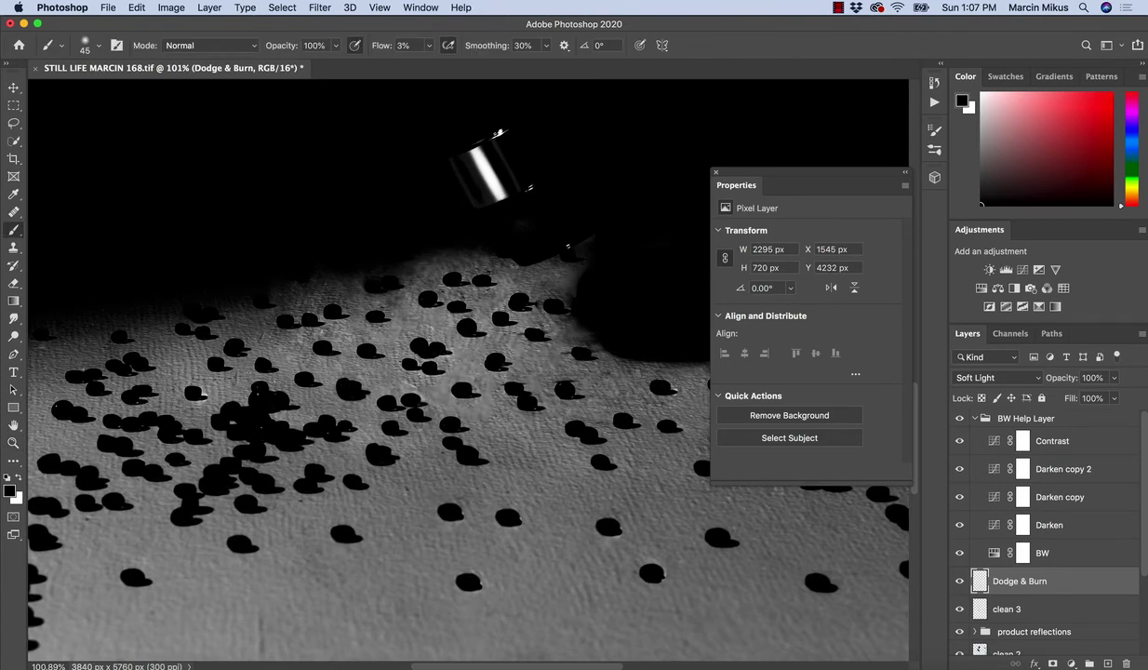
drag(499, 417, 521, 443)
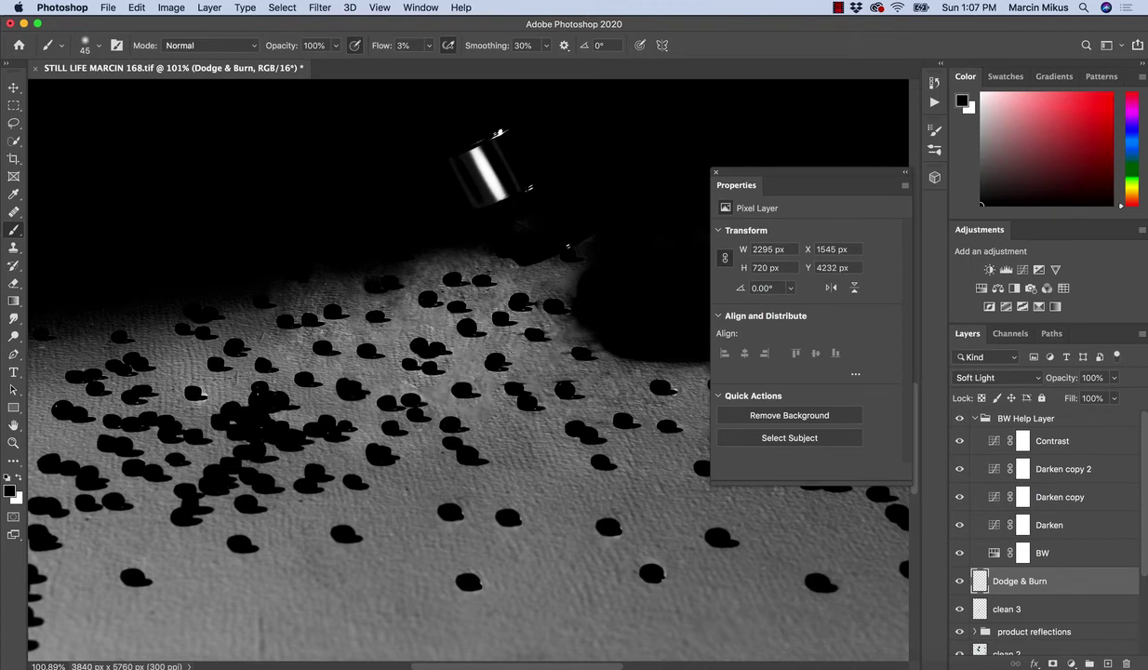
drag(462, 400, 441, 393)
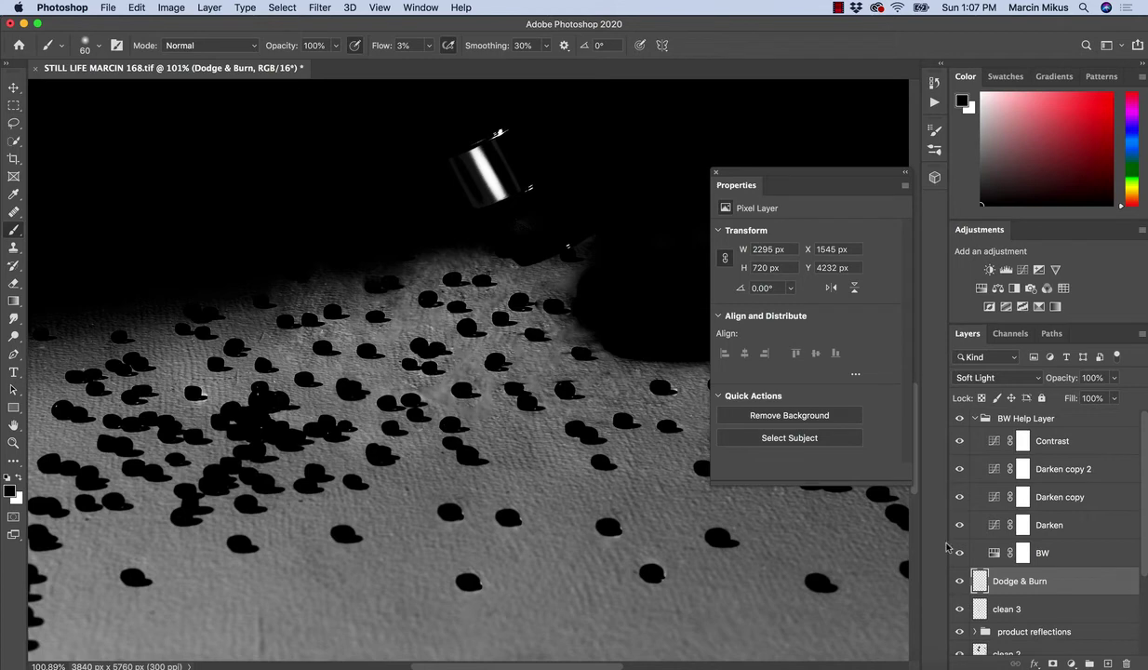
- Dodge the dark patch among the upper stones left of the jar with a white 60 px brush
key(x)
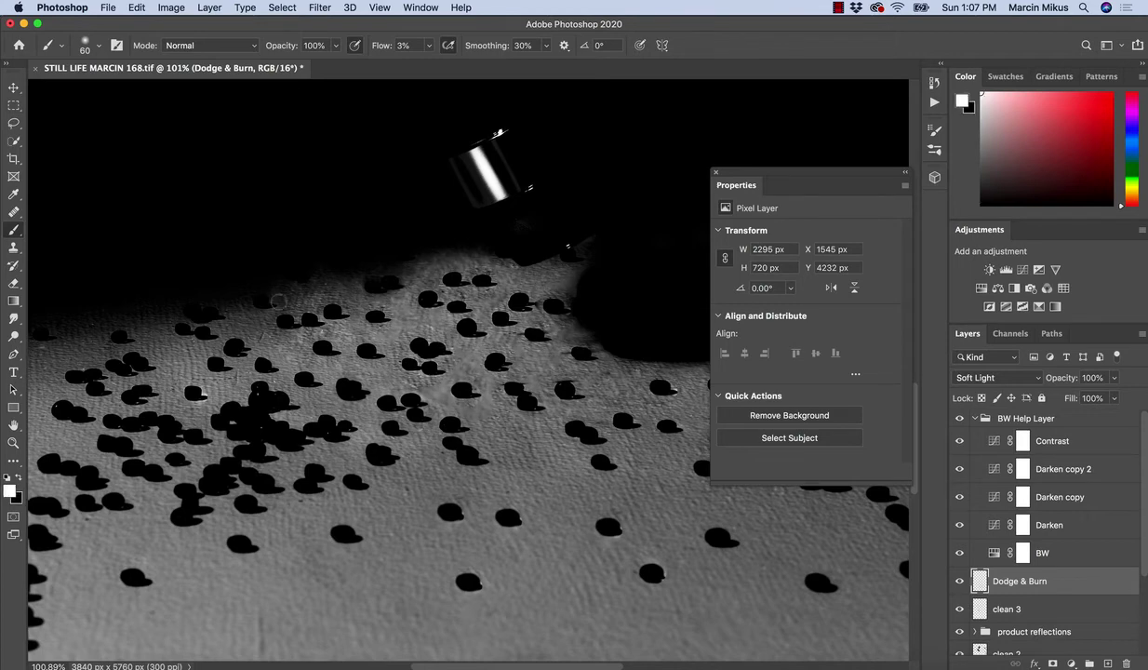
drag(279, 302, 269, 330)
key(x)
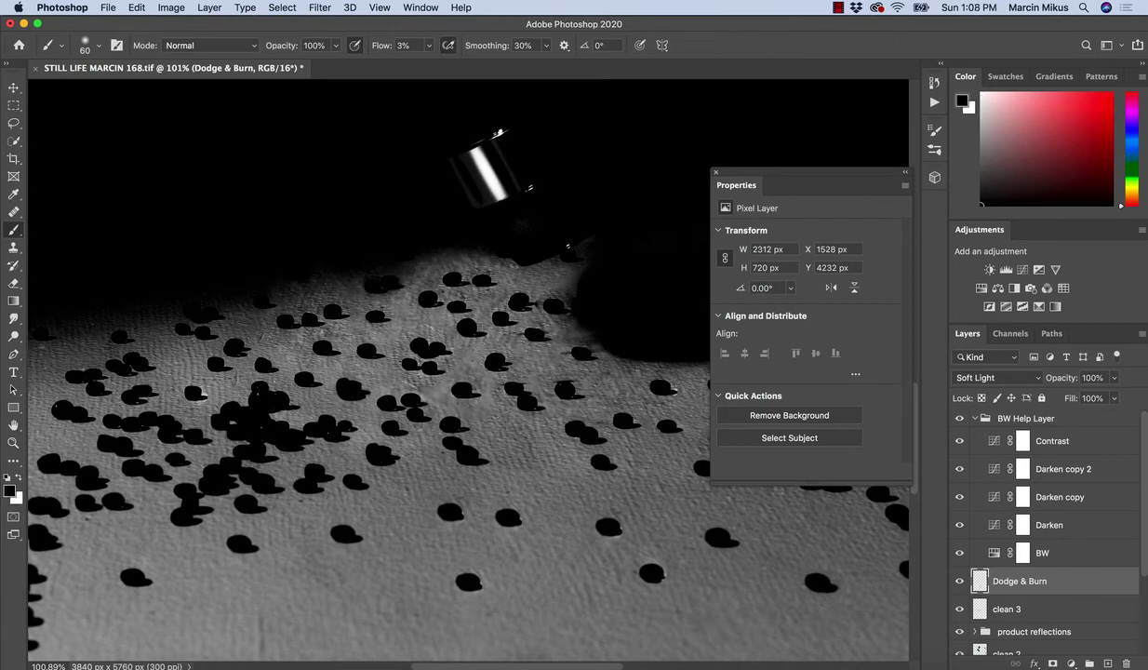
key(super+space)
drag(535, 393, 447, 395)
drag(597, 402, 684, 404)
key(x)
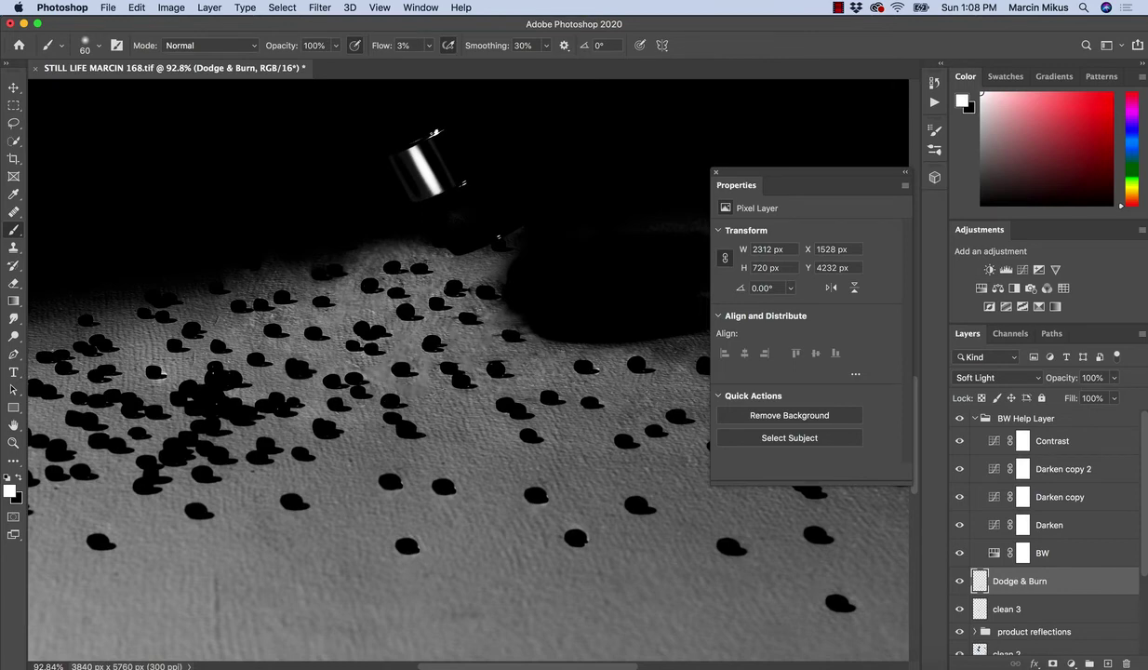
- Raise the highlights of the Darken copy 2 curve to brighten the help view, and reselect the Dodge & Burn layer
drag(276, 344, 187, 344)
click(1022, 469)
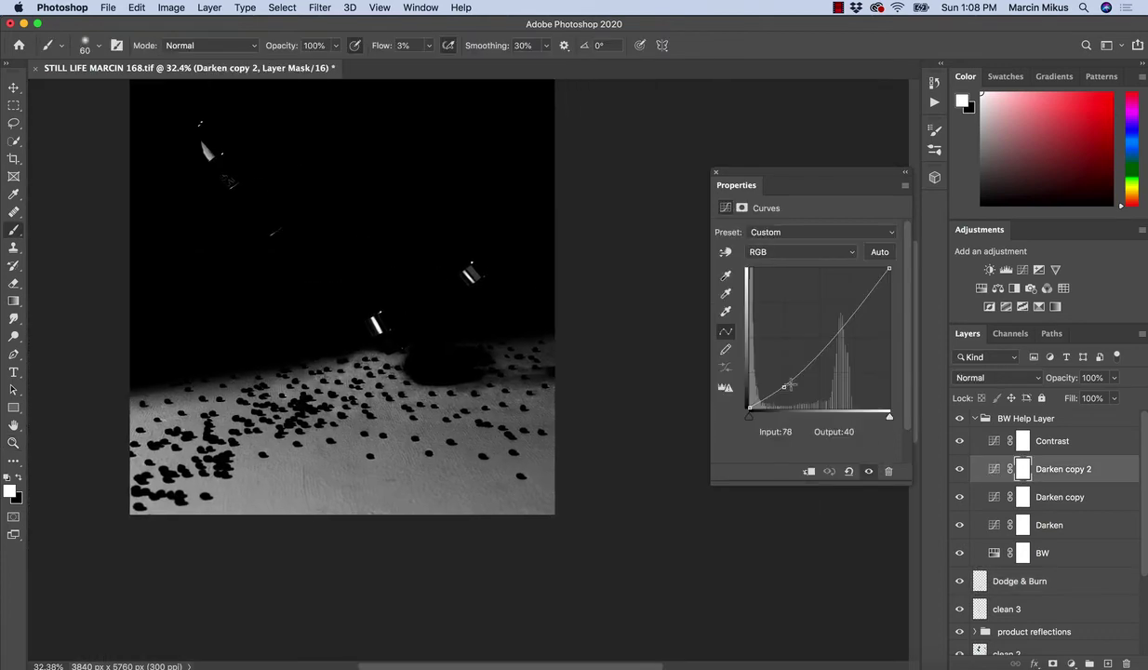
drag(859, 306, 854, 292)
drag(562, 363, 622, 363)
click(1017, 582)
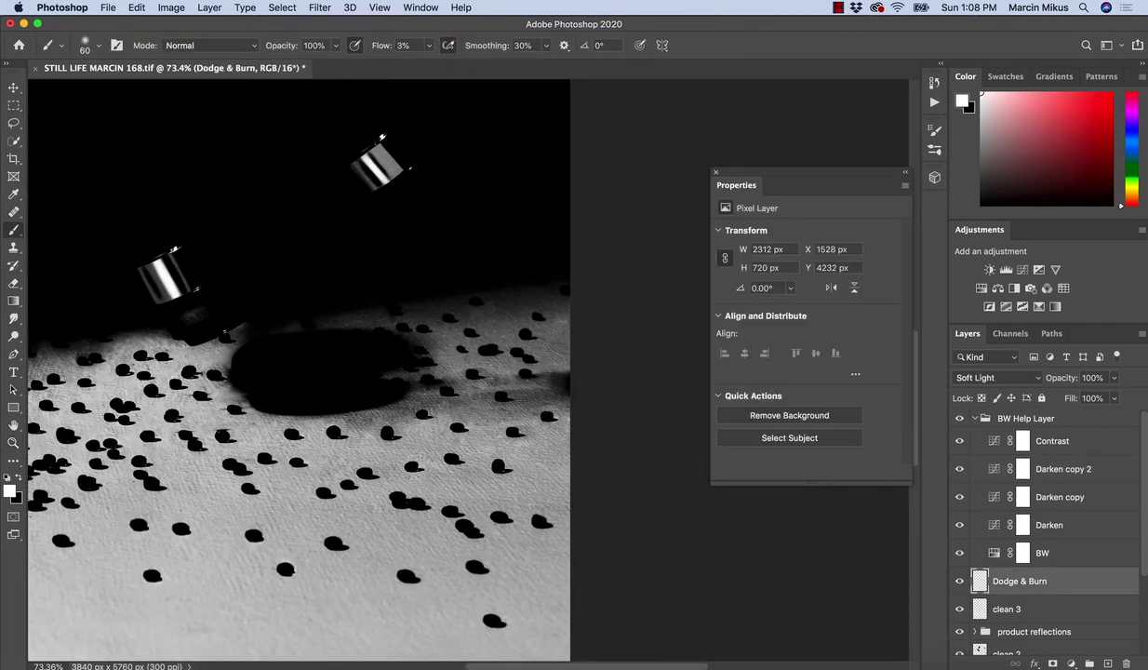
- Dodge and burn the uneven areas around the stones right of the jar's shadow with the 60 px brush
key(x)
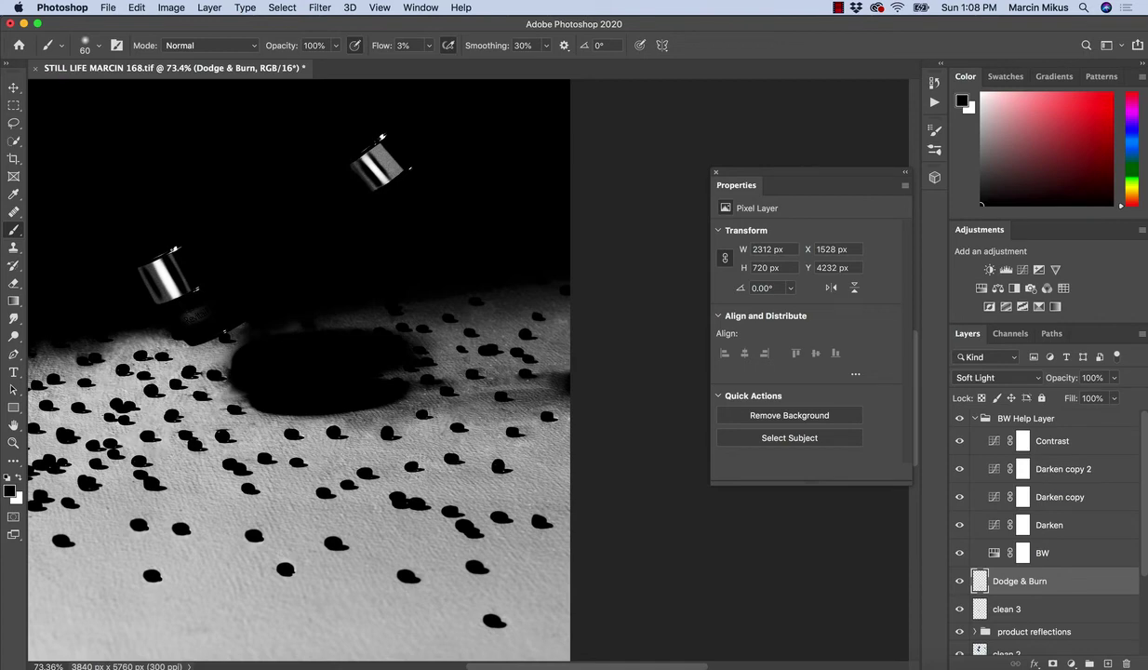
scroll(508, 380, up, 1)
key(x)
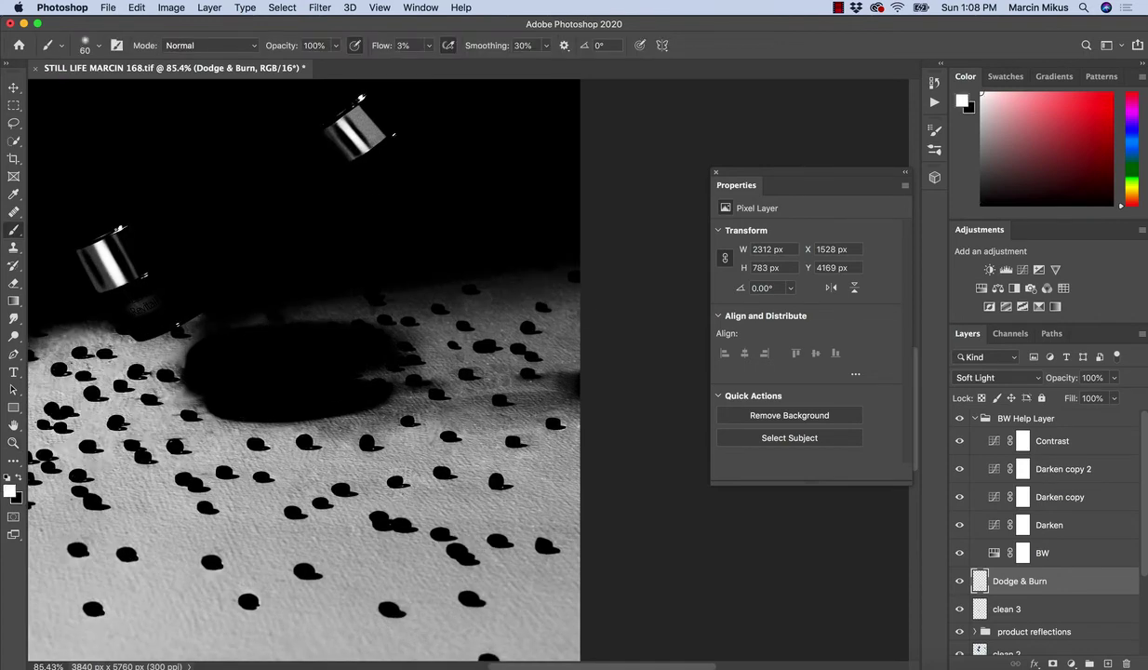
mouse_move(499, 370)
mouse_down()
mouse_move(482, 361)
mouse_move(462, 374)
mouse_move(409, 329)
mouse_up()
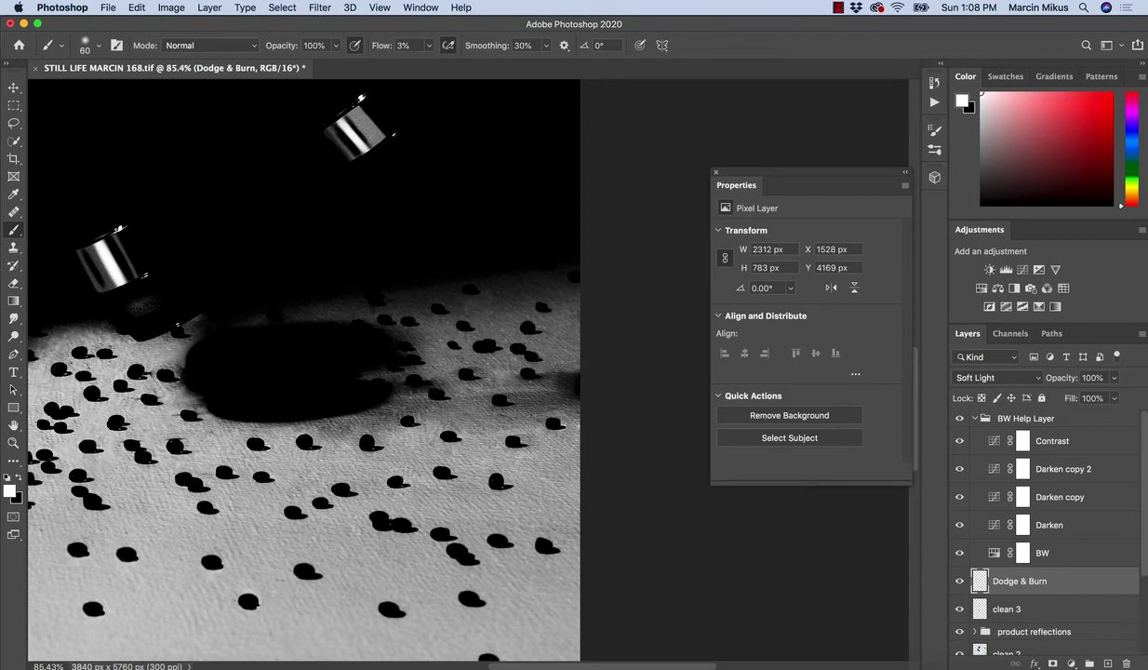
drag(323, 415, 421, 383)
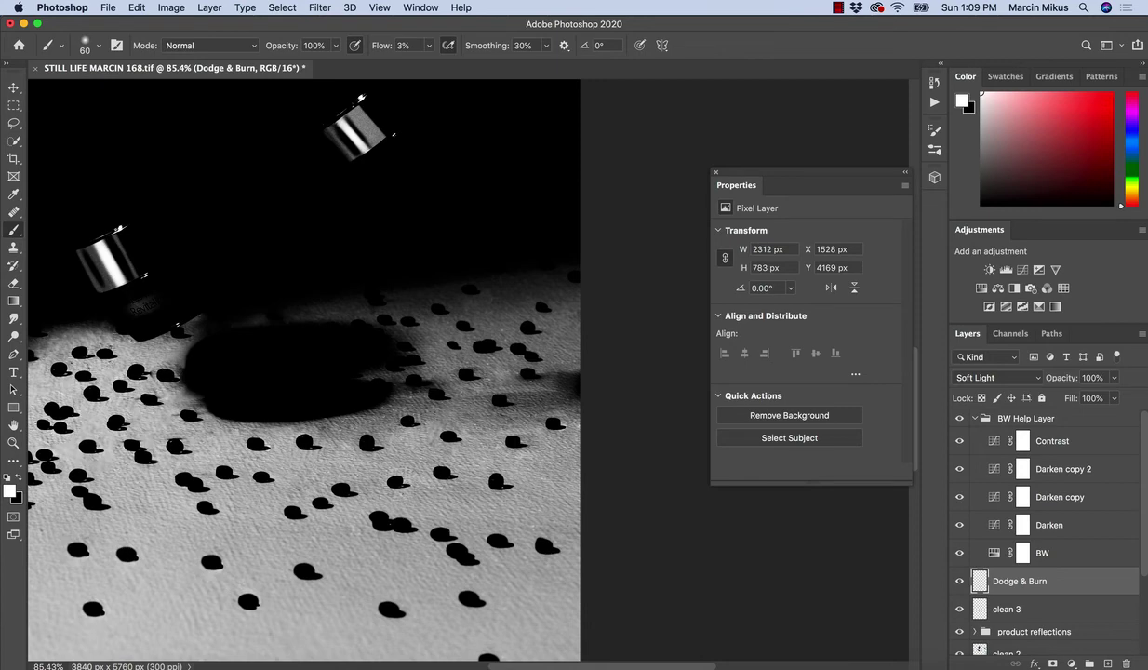
key(x)
key(x)
drag(507, 363, 487, 392)
- Touch up the tabletop's upper right area near the dark horizon with the 60 px brush on the Dodge & Burn layer
drag(627, 559, 712, 535)
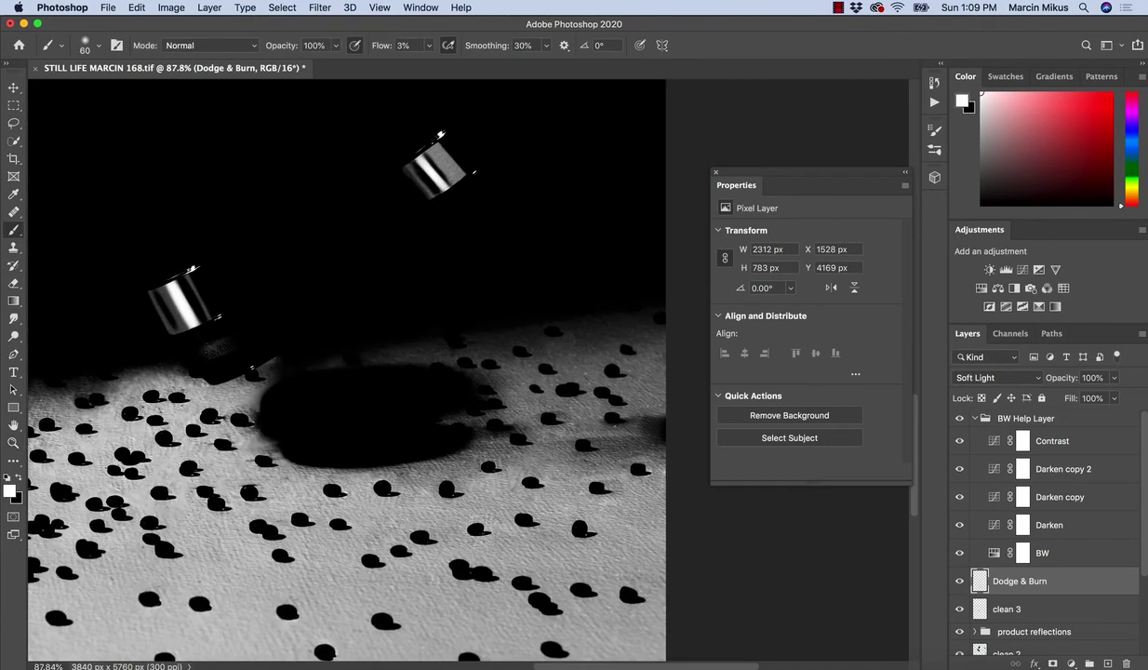
drag(568, 340, 567, 326)
drag(421, 410, 689, 287)
drag(356, 395, 347, 391)
drag(404, 353, 519, 355)
key(x)
click(519, 355)
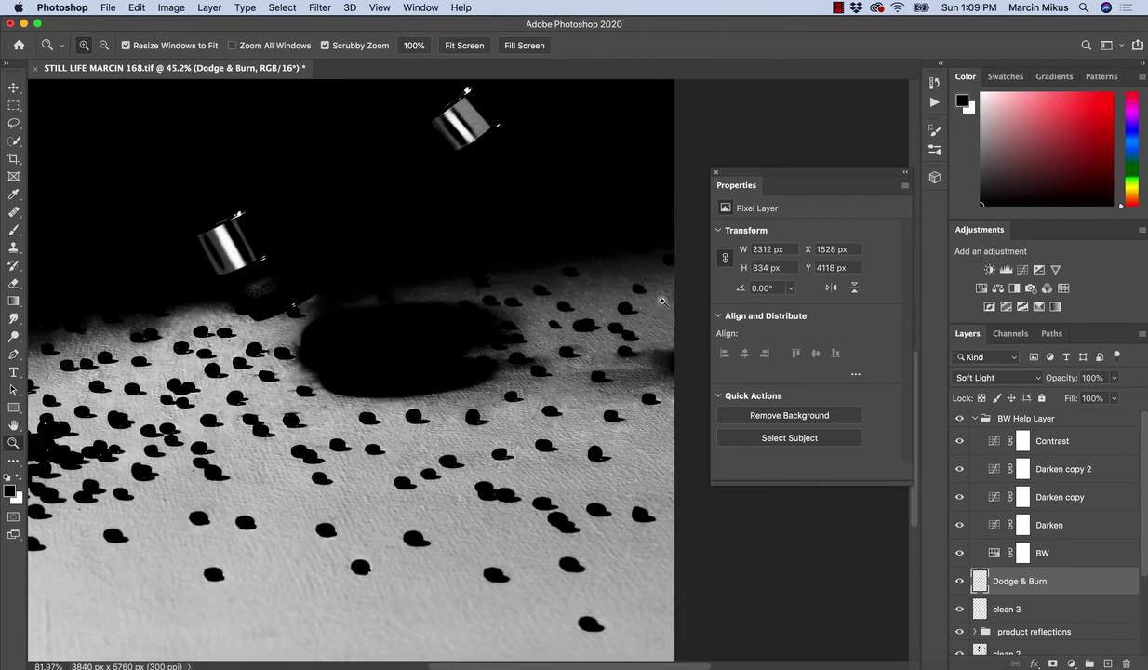
key(b)
key(x)
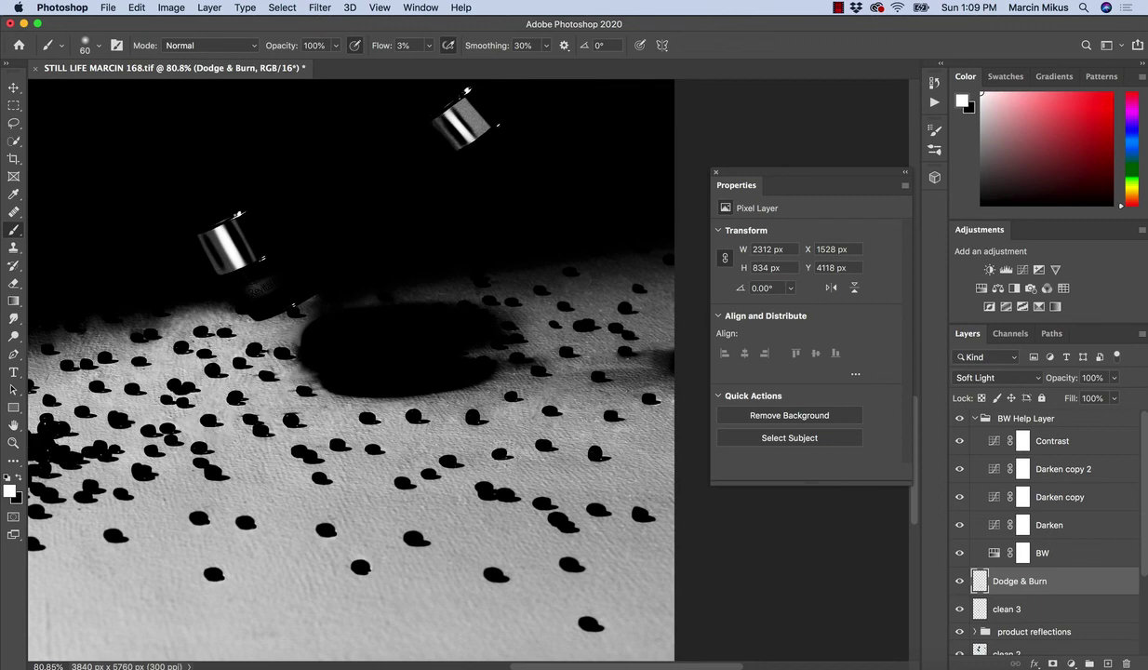
- Check the whole image in colour by hiding the BW Help Layer group and showing it again
drag(130, 326, 253, 285)
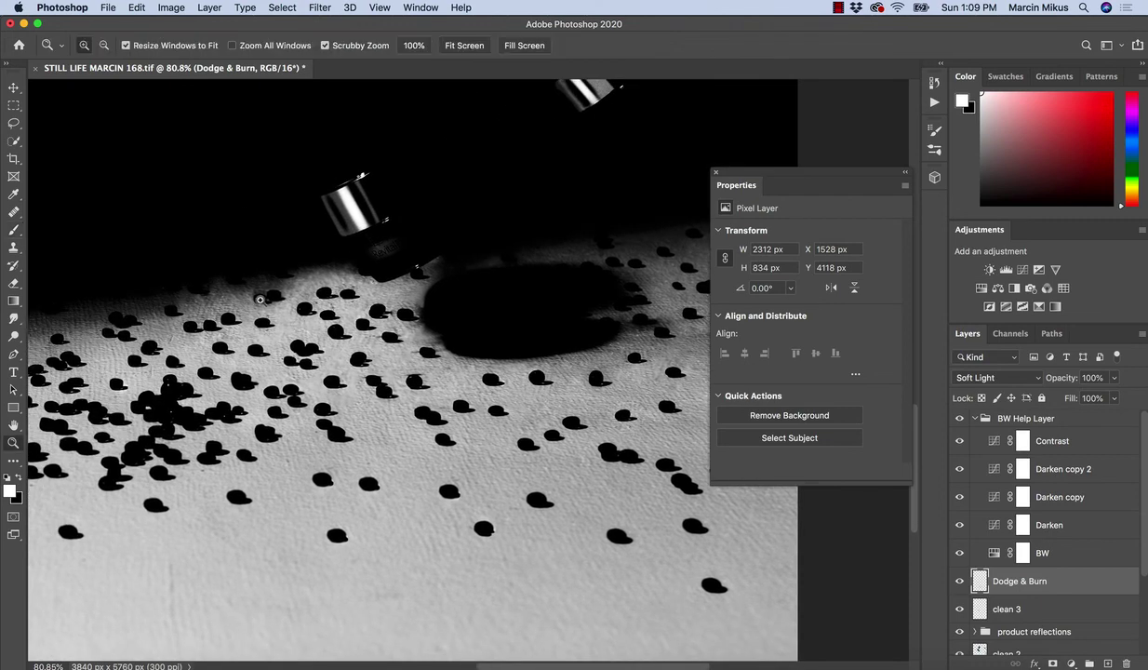
drag(503, 346, 373, 348)
click(960, 418)
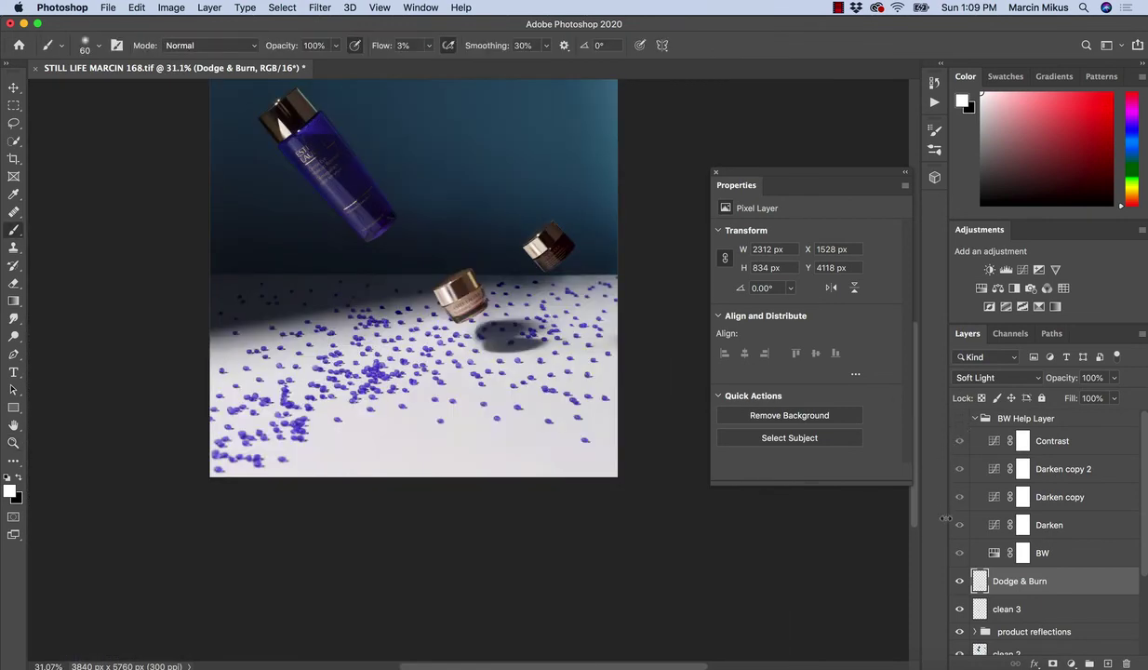
click(960, 418)
- Delete the Darken copy and Darken copy 2 curves layers from the BW Help Layer group
click(999, 500)
key(Delete)
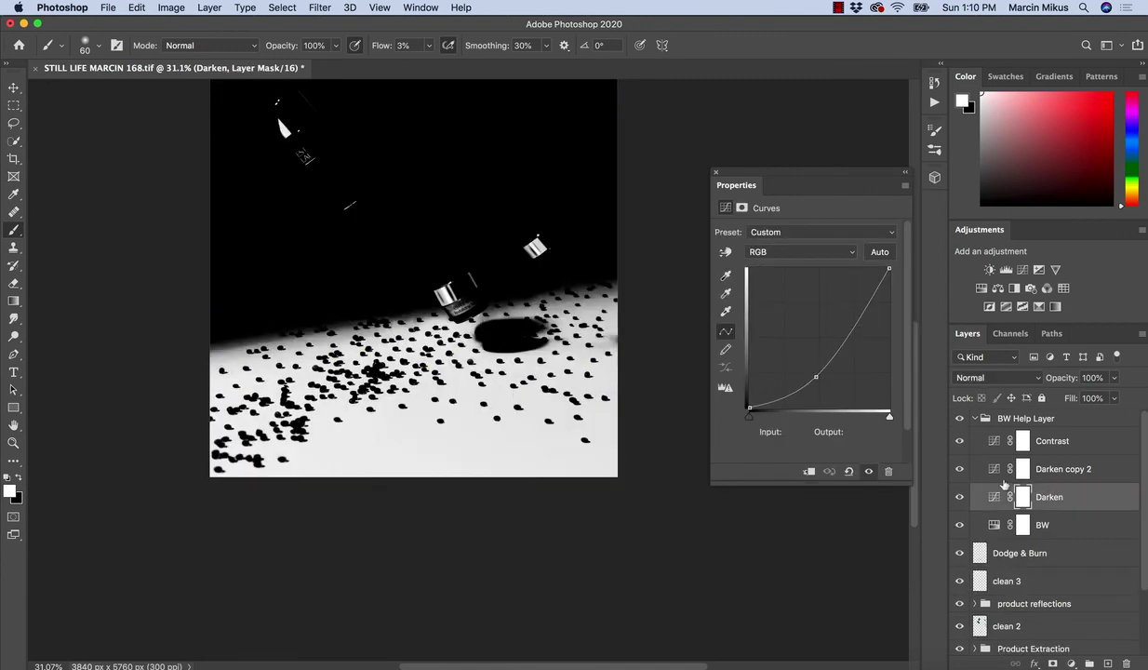
click(997, 470)
key(Delete)
- Reshape the remaining Darken curve by moving its midpoint into the shadows, revealing the back of the tabletop
click(993, 469)
drag(816, 377, 785, 382)
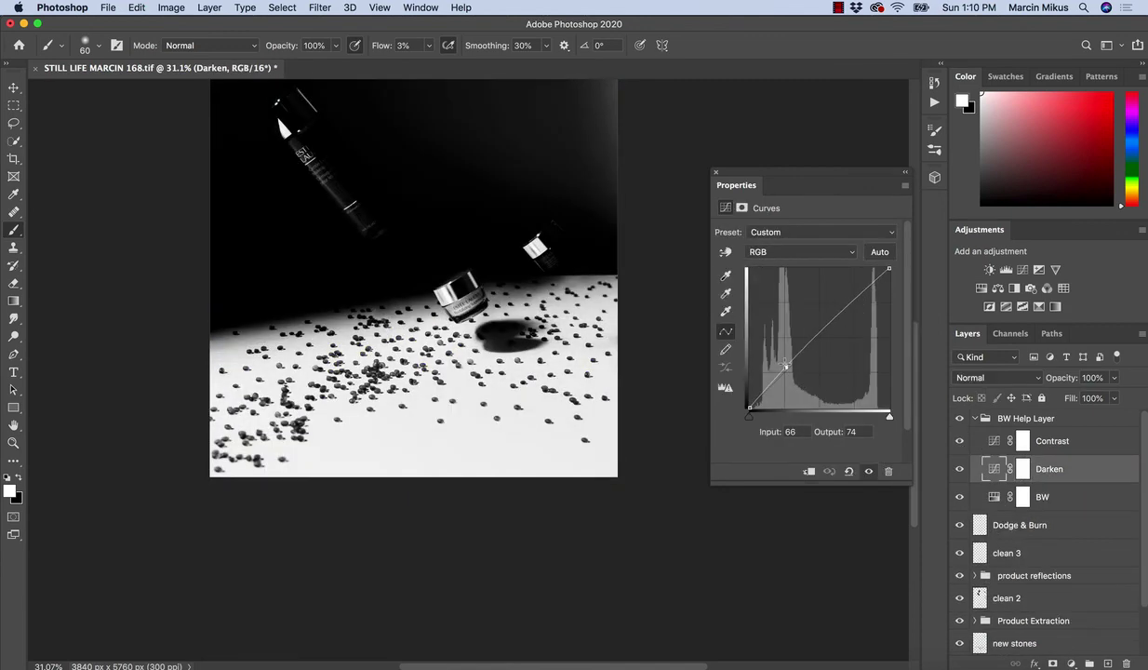
key(z)
drag(584, 285, 653, 288)
drag(786, 381, 779, 390)
- Burn the back edge of the tabletop between the two jars on the Dodge & Burn layer with a black 90 px brush
click(979, 530)
key(bracketright)
key(bracketright)
key(bracketright)
key(x)
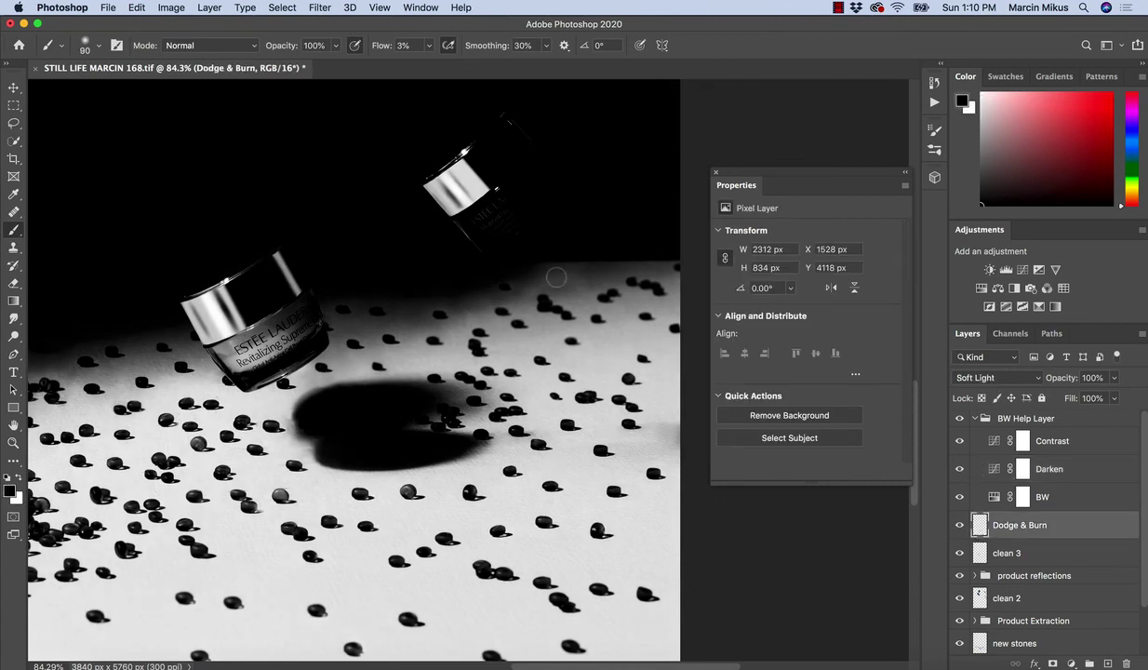
mouse_move(558, 267)
mouse_down()
mouse_move(543, 298)
mouse_move(467, 296)
mouse_up()
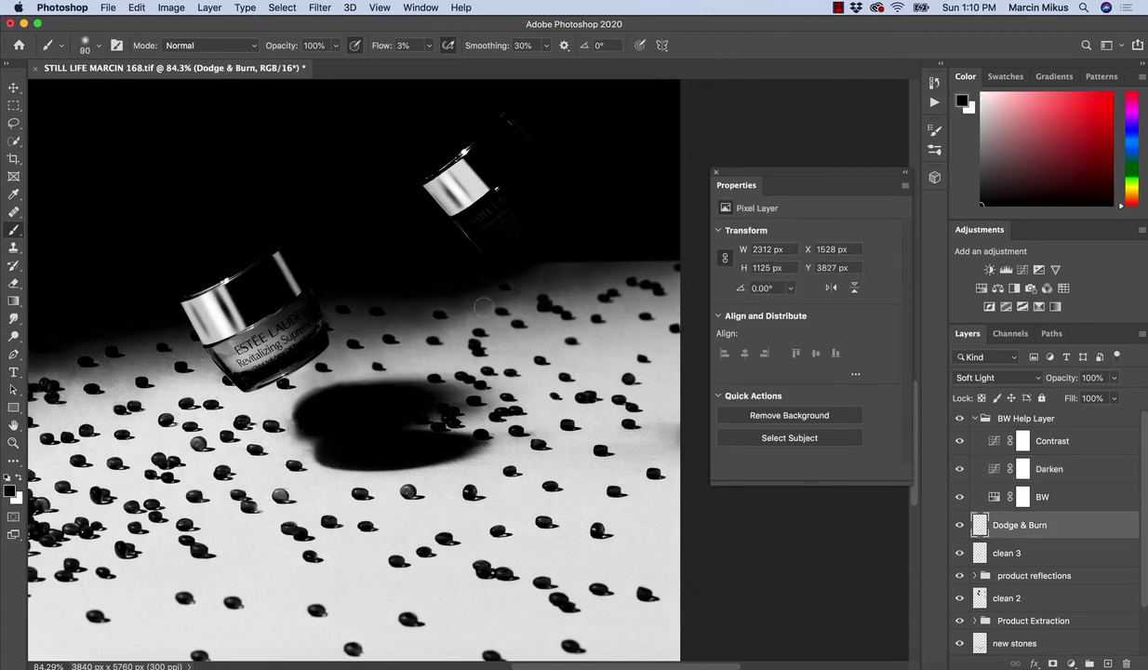
drag(602, 286, 555, 290)
key(x)
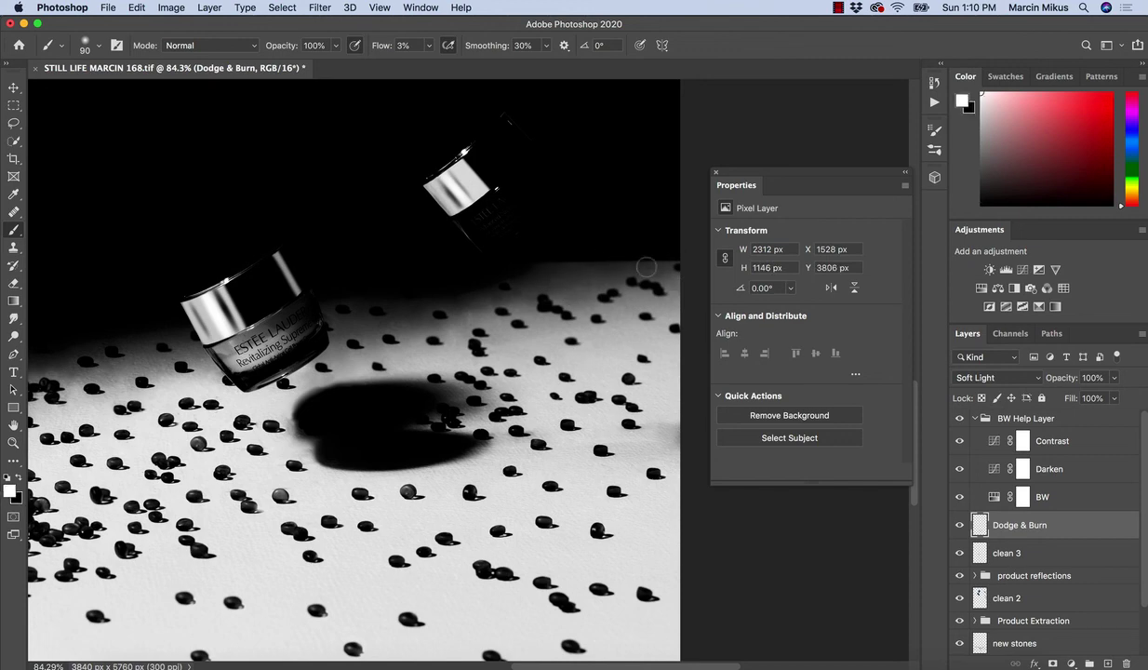
- Hide the BW Help Layer group to view the still life in colour
key(z)
mouse_move(507, 365)
mouse_down()
mouse_move(543, 366)
mouse_move(381, 374)
mouse_move(465, 352)
mouse_up()
key(x)
key(z)
click(958, 421)
click(959, 418)
- Dodge the back of the tabletop right of the lower jar on the Dodge & Burn layer with a white 250 px brush
key(z)
key(b)
key(x)
key(bracketright)
key(bracketright)
key(bracketright)
key(bracketright)
key(bracketright)
key(bracketright)
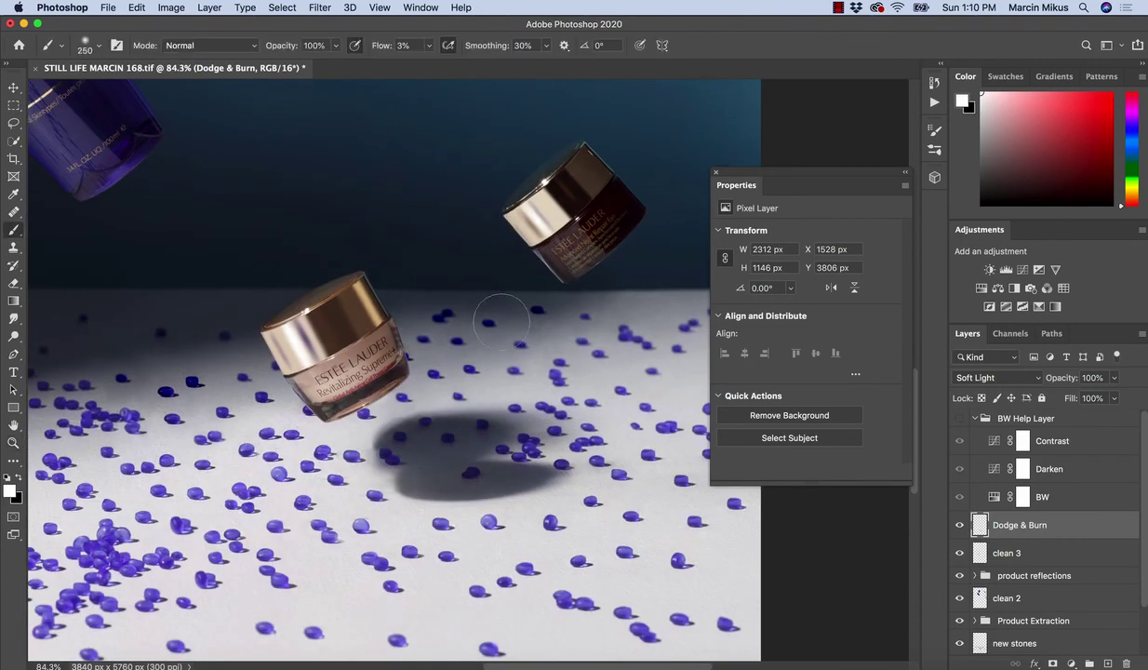
drag(472, 301, 443, 291)
- Compare the whole image before and after retouching by toggling the Dodge & Burn layer's visibility off and on
key(z)
drag(488, 369, 406, 373)
key(b)
click(958, 527)
click(958, 526)
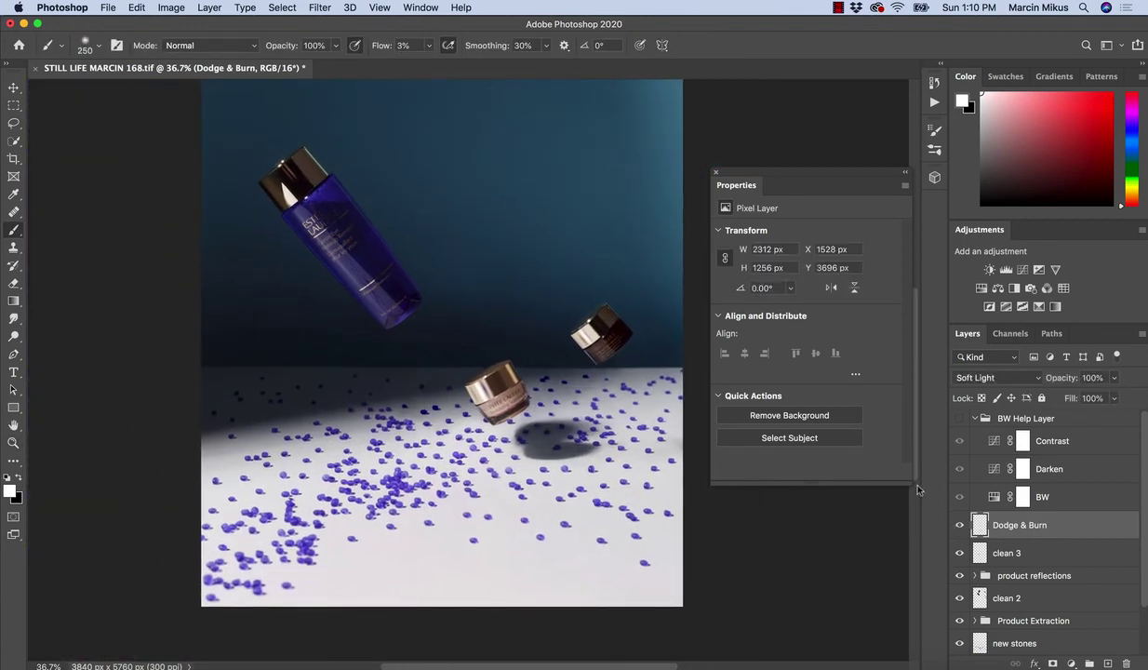